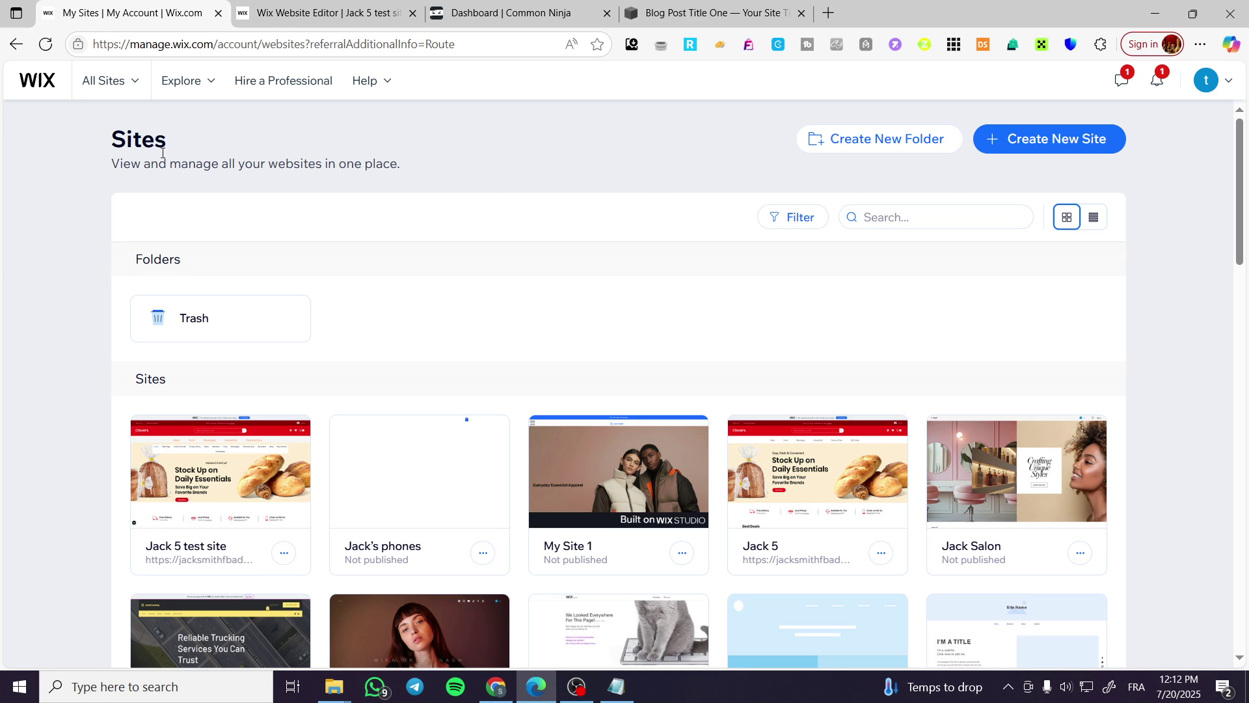
- Open the dashboard of Jack 5 test site, switch to its Wix editor and dismiss the list of elements
click(247, 475)
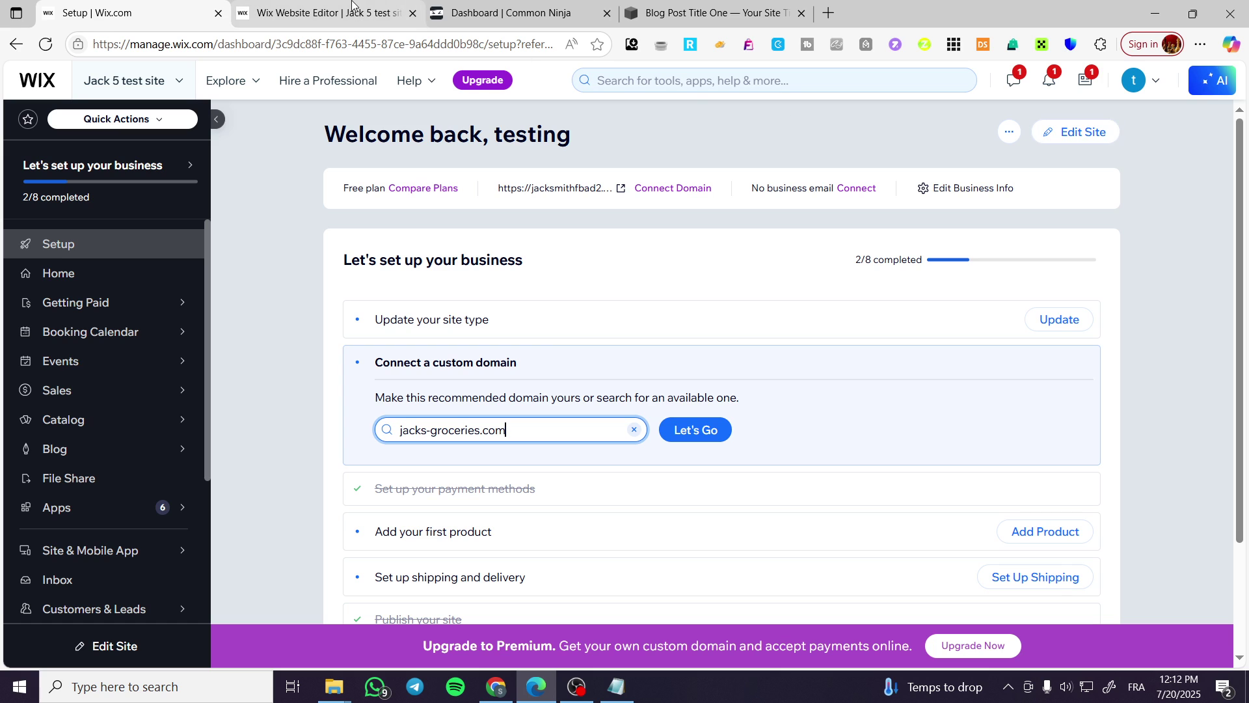
click(335, 15)
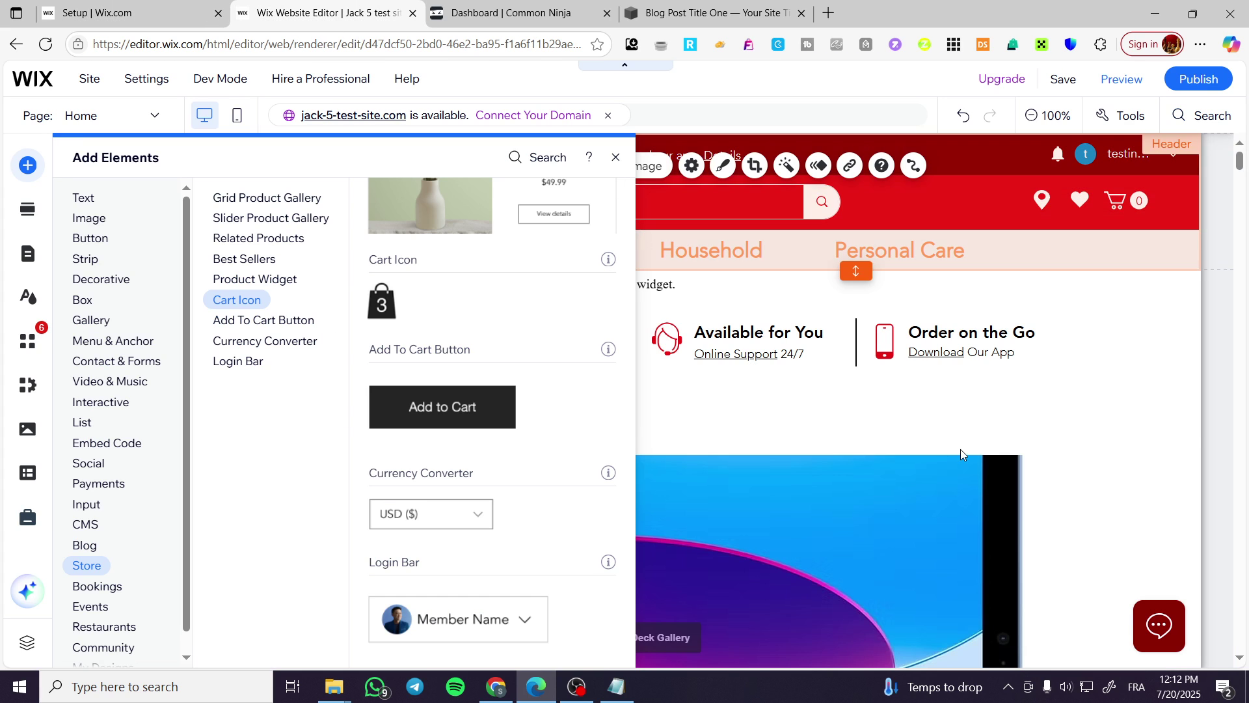
click(616, 159)
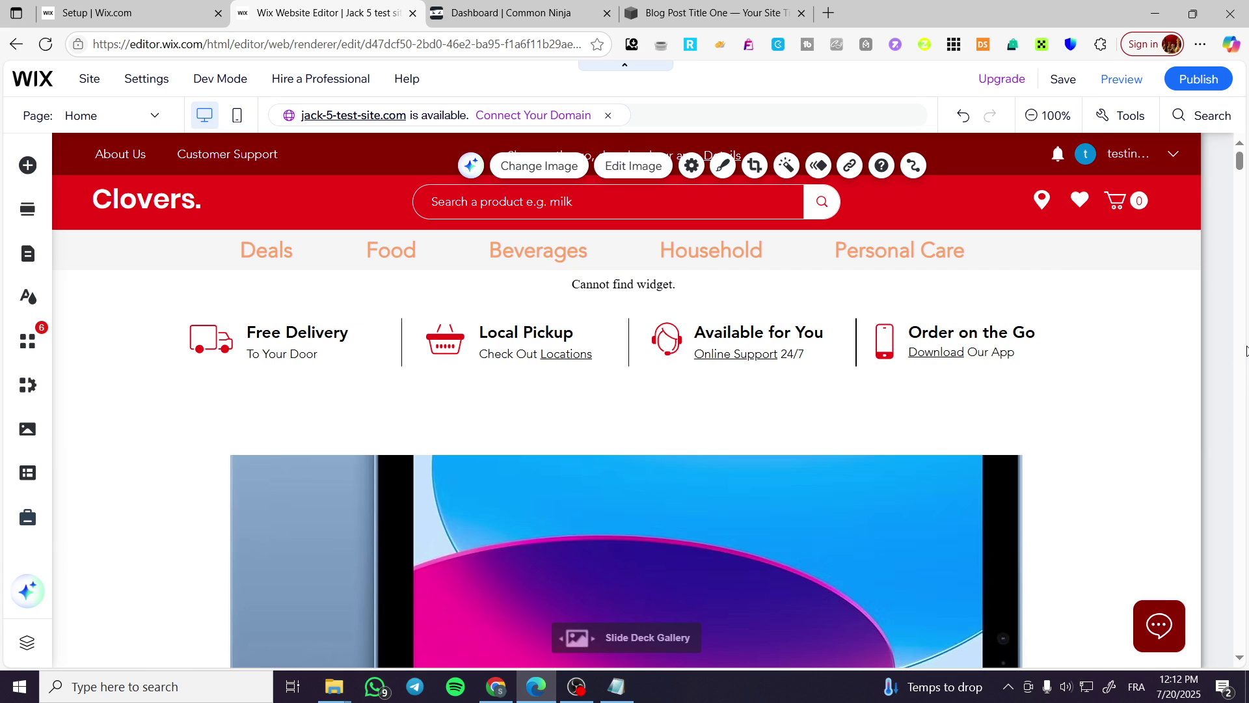
- Insert a blank section on the Home page directly below the image gallery section
scroll(607, 364, down, 10)
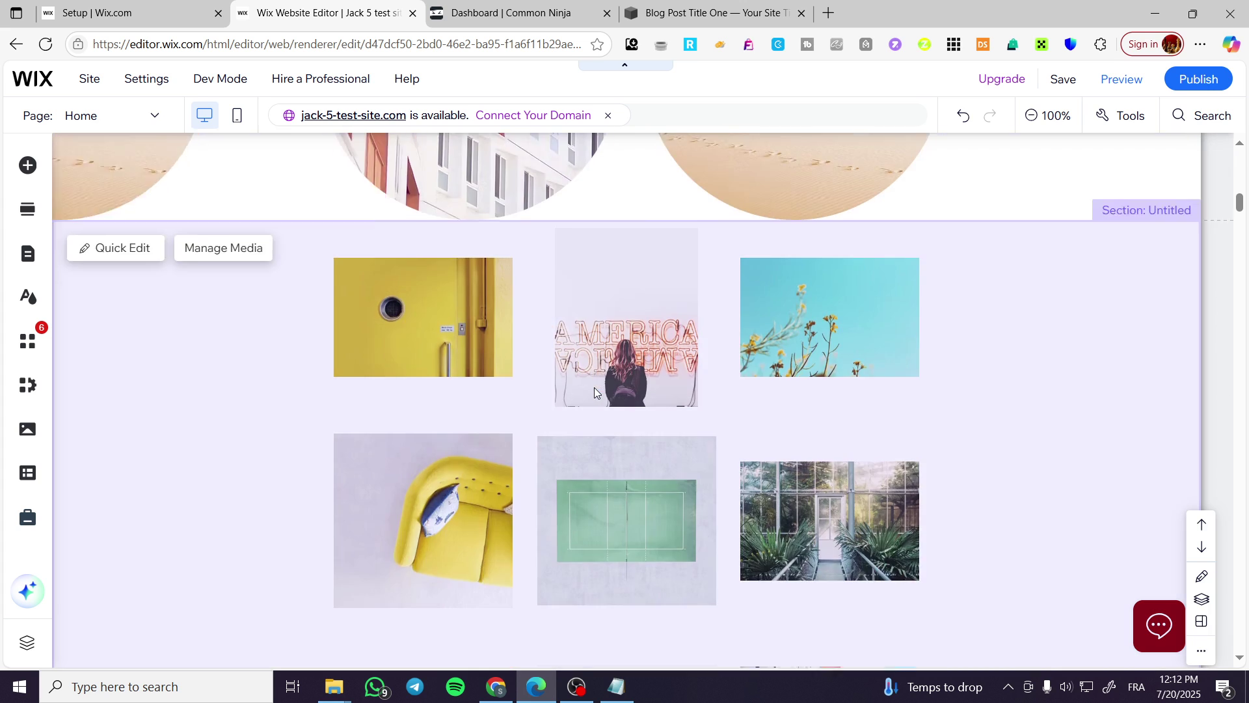
scroll(594, 387, down, 15)
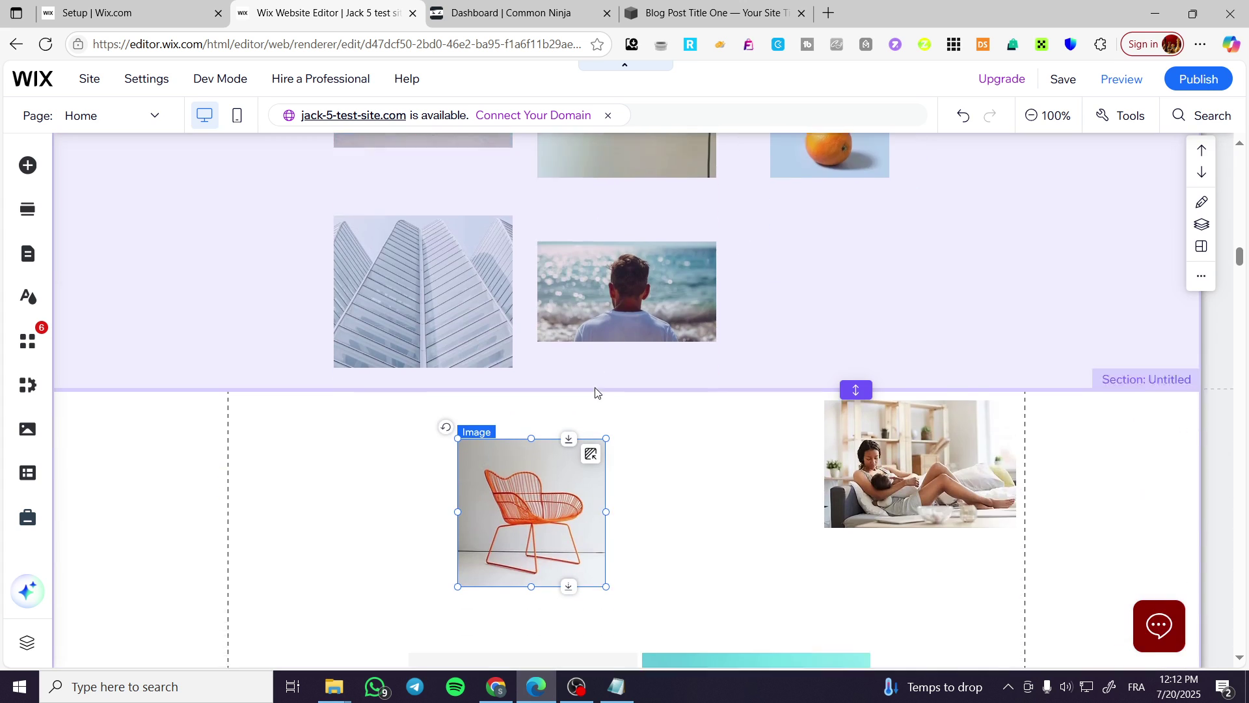
scroll(594, 388, down, 2)
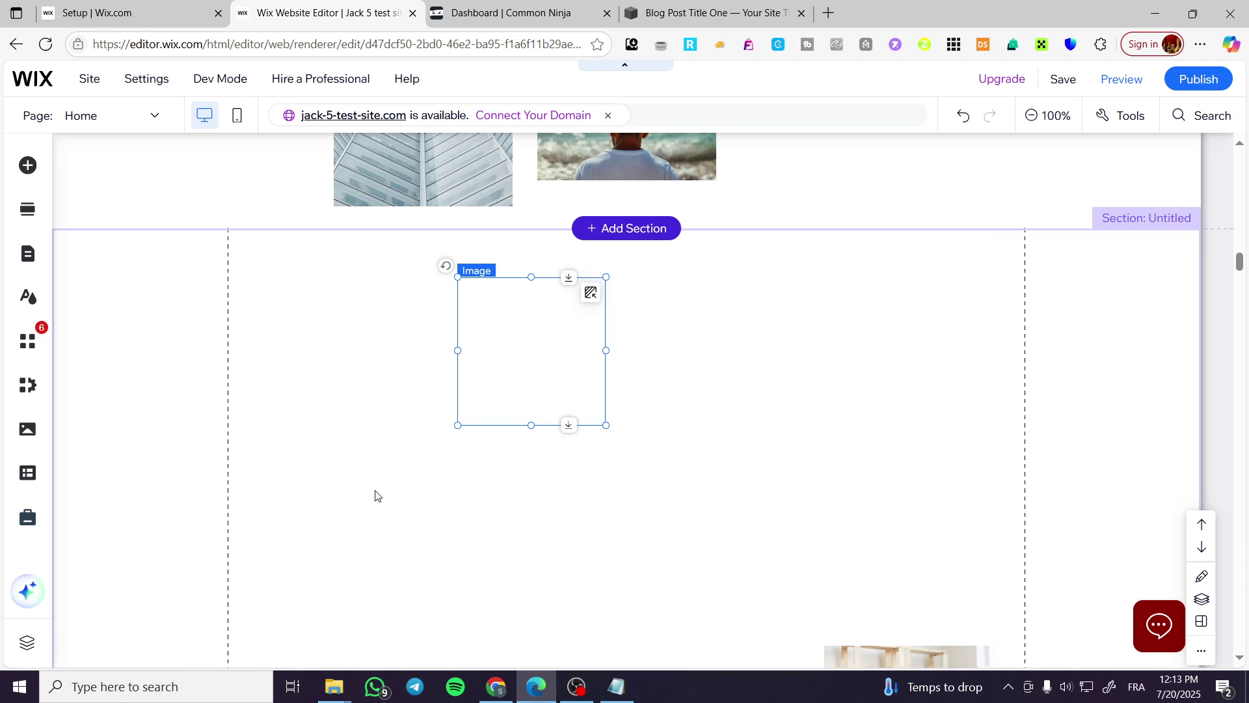
key(Delete)
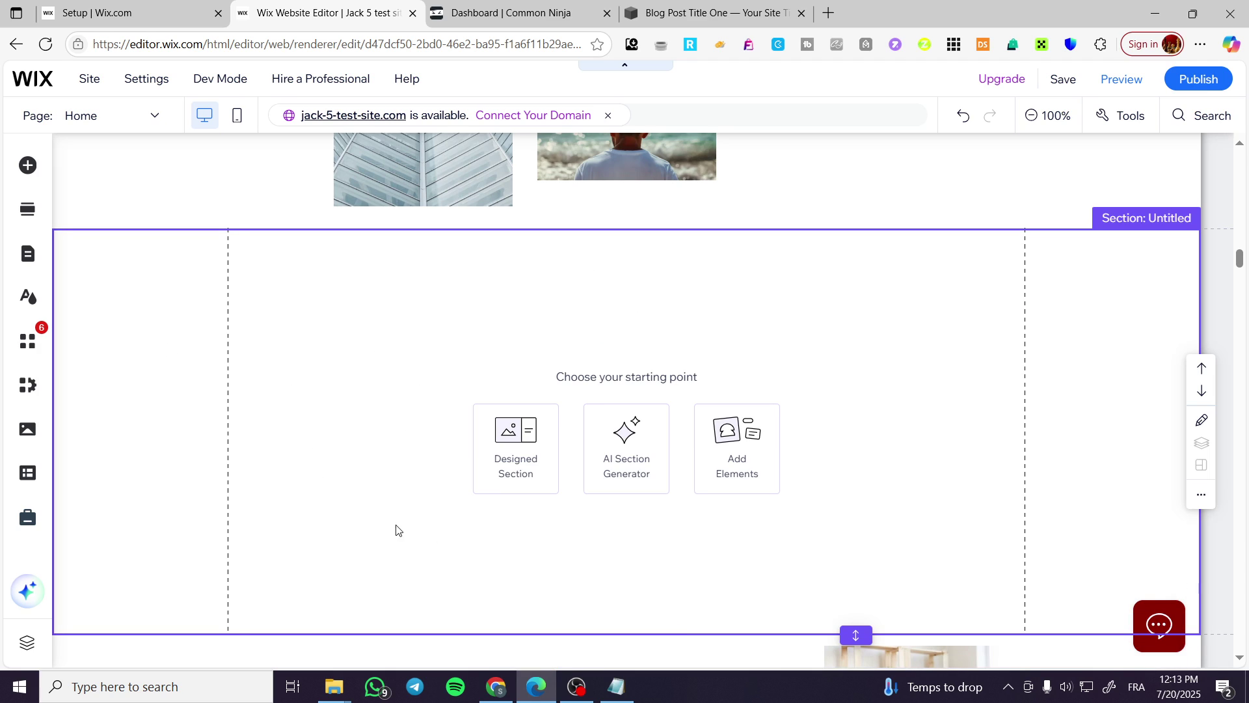
- Add an HTML embed element to the blank section and shift it toward the section's left side
click(23, 164)
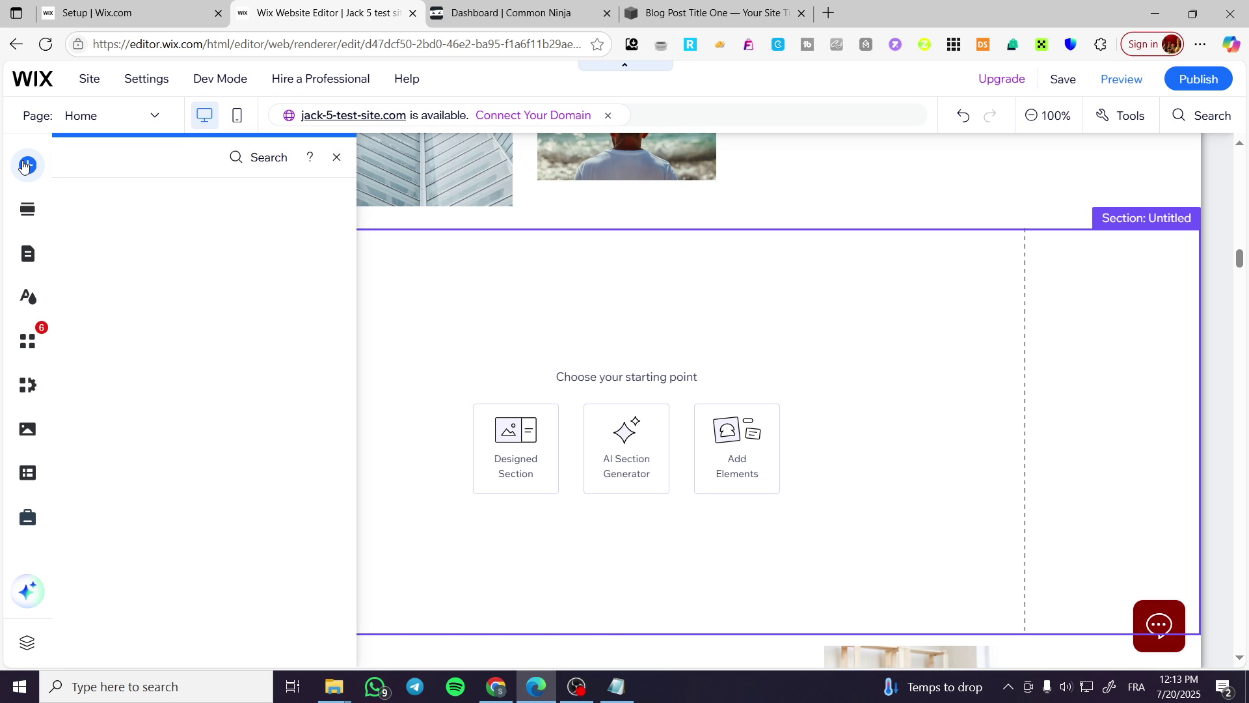
click(83, 241)
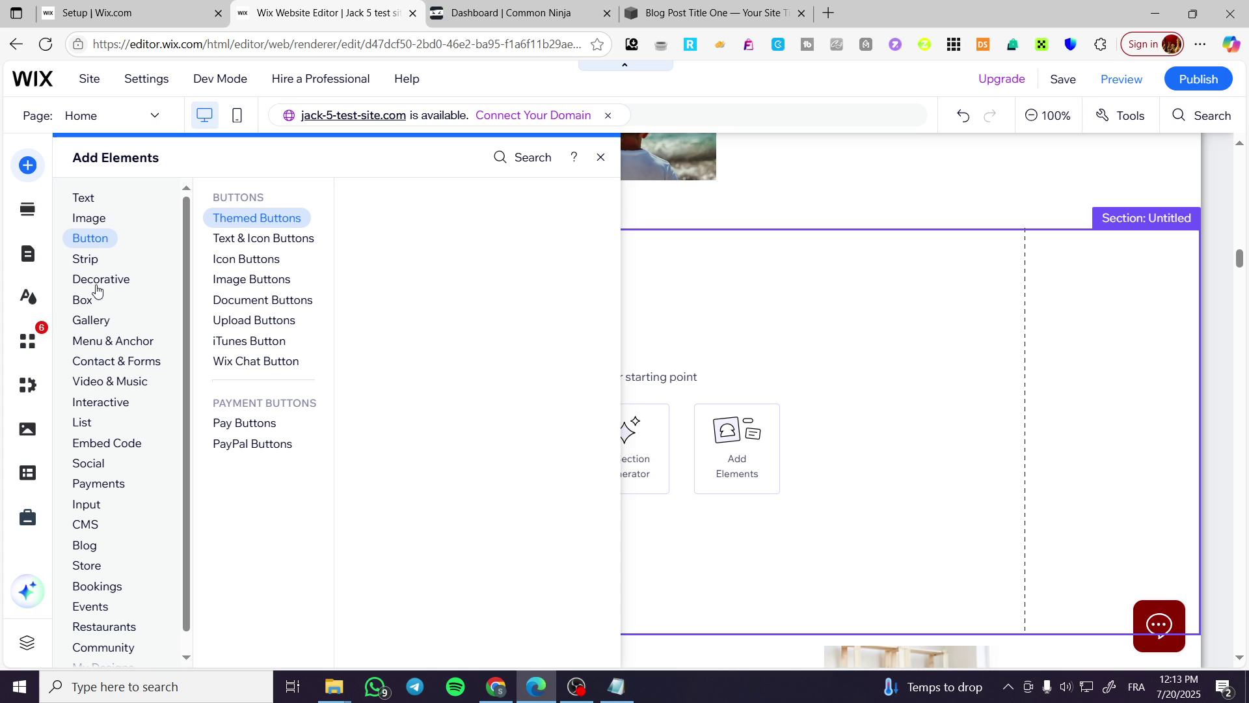
click(108, 446)
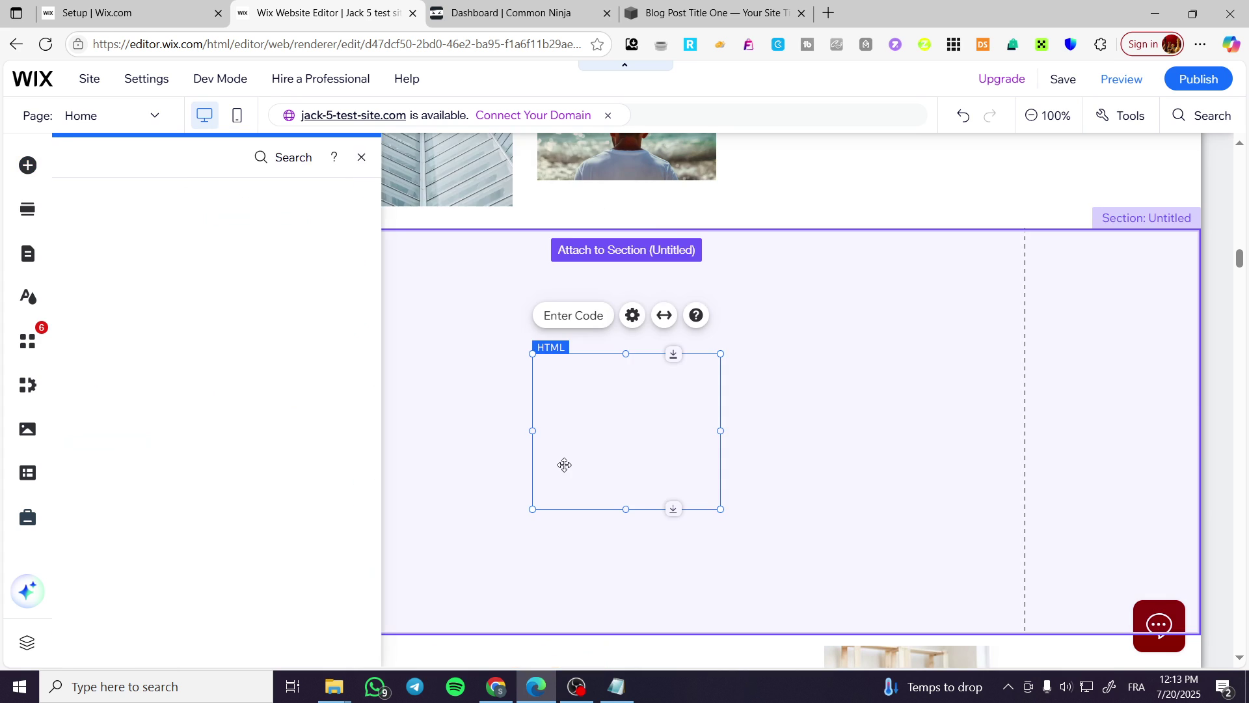
drag(557, 428, 406, 414)
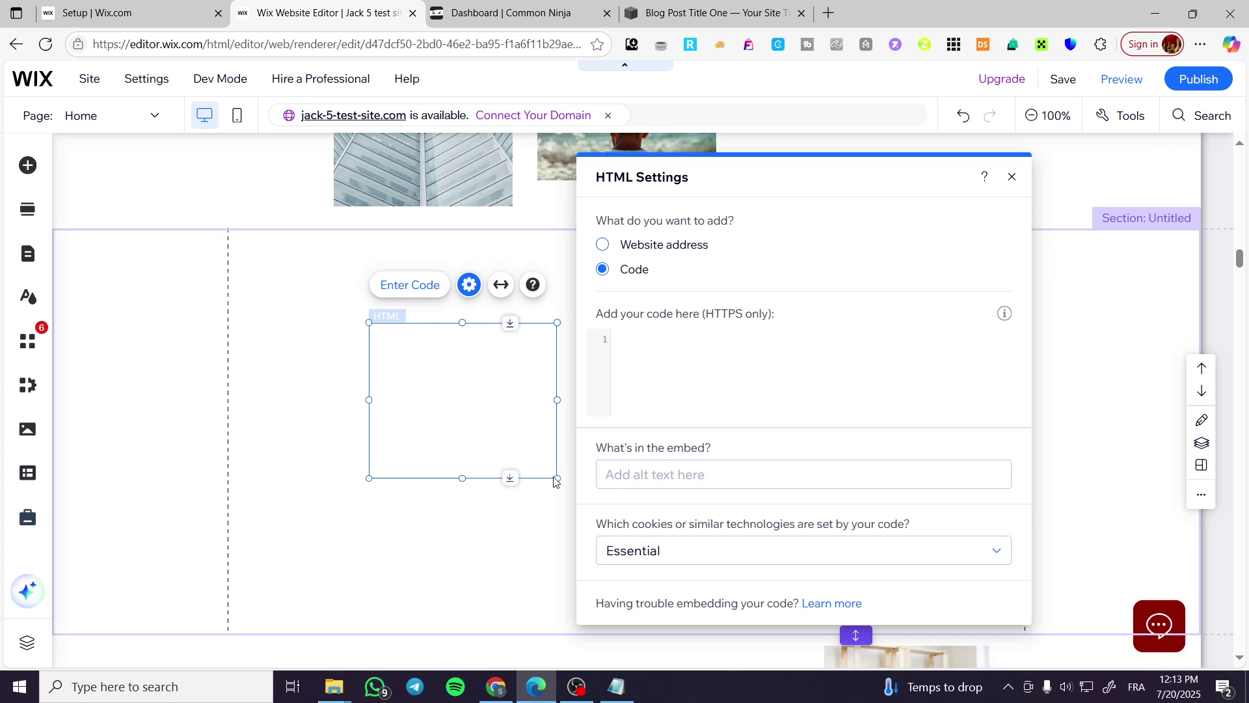
- Widen the HTML embed, stretch it to most of the section's height, and place the cursor in its code field
drag(556, 477, 859, 469)
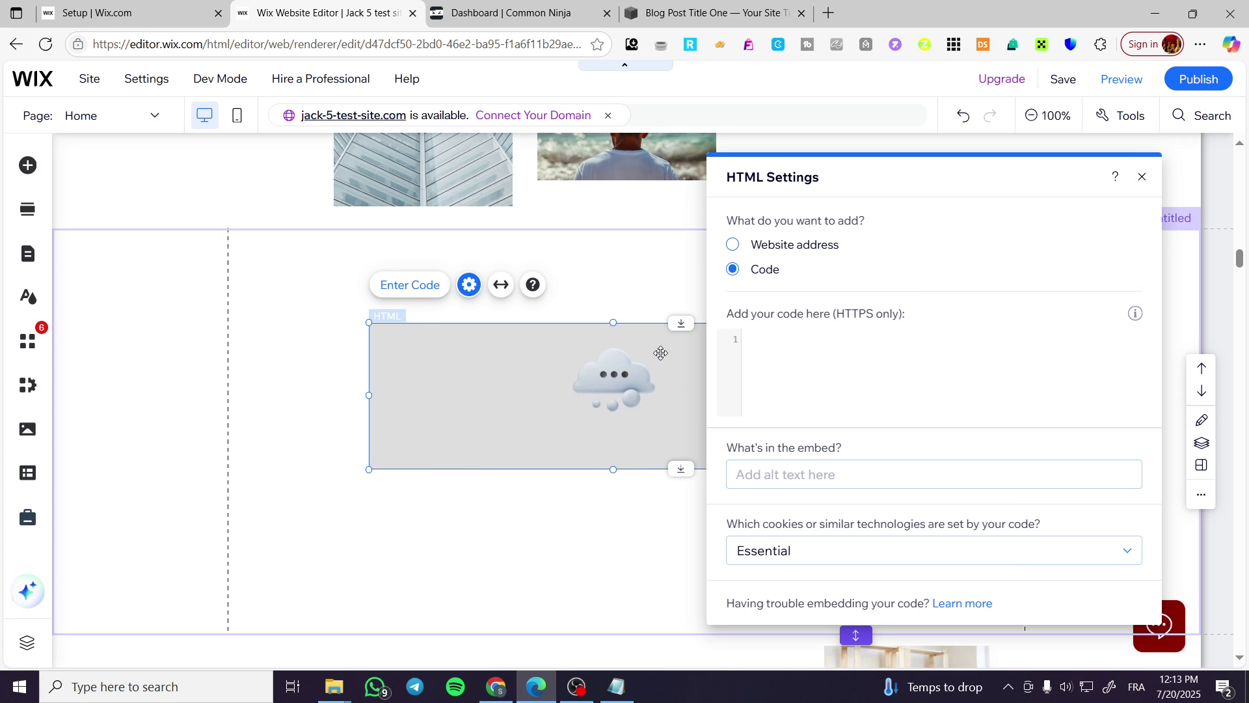
drag(613, 322, 614, 259)
drag(613, 469, 613, 577)
click(800, 359)
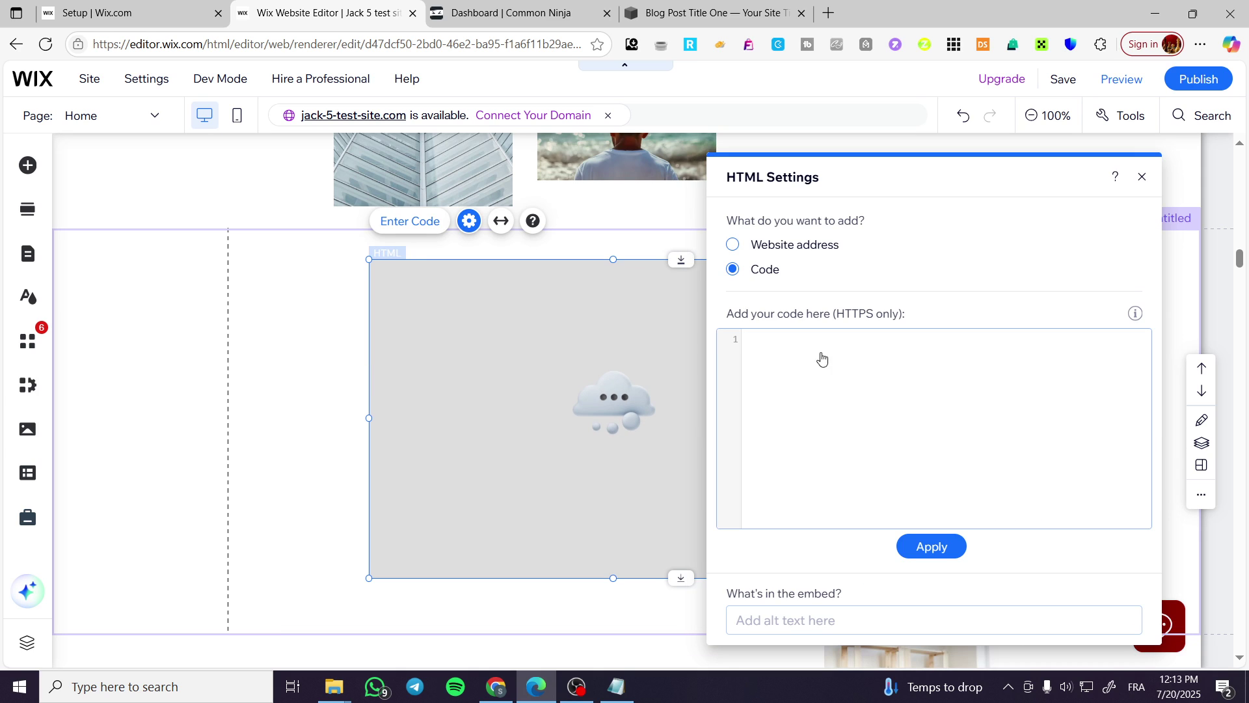
- Switch to Common Ninja, search the widget catalog for "card" and create a Card Carousel widget
click(529, 6)
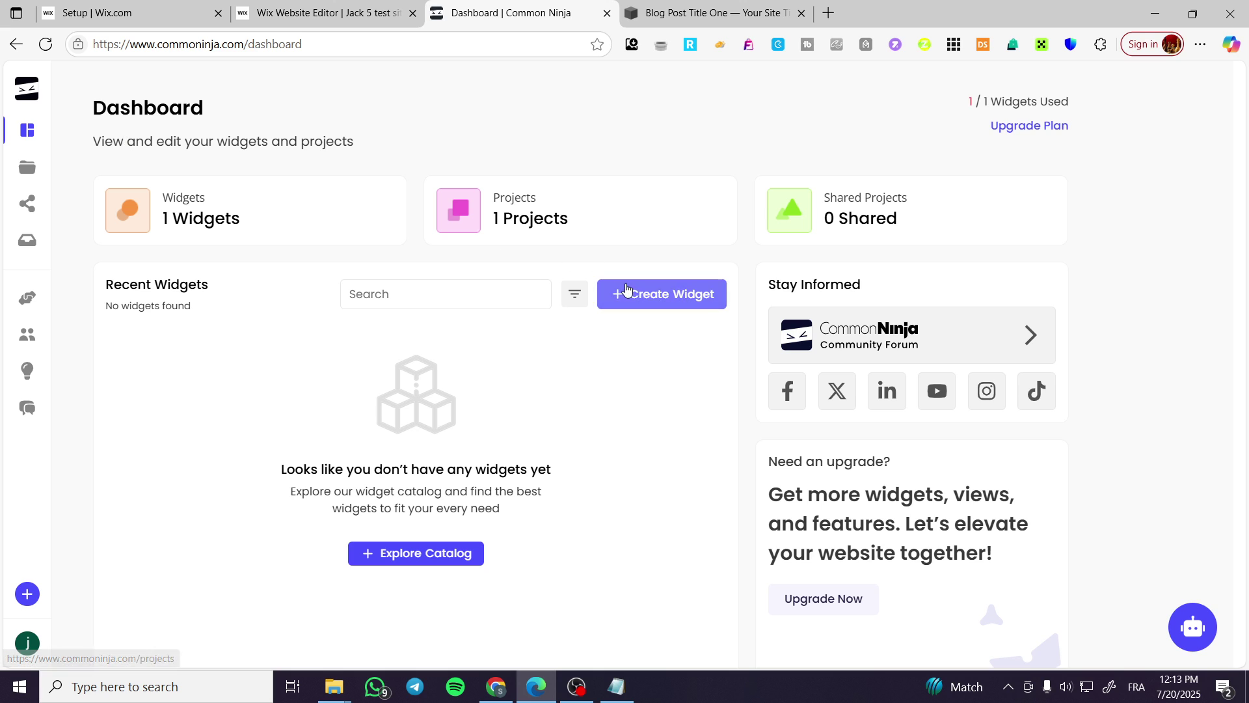
click(647, 295)
click(228, 167)
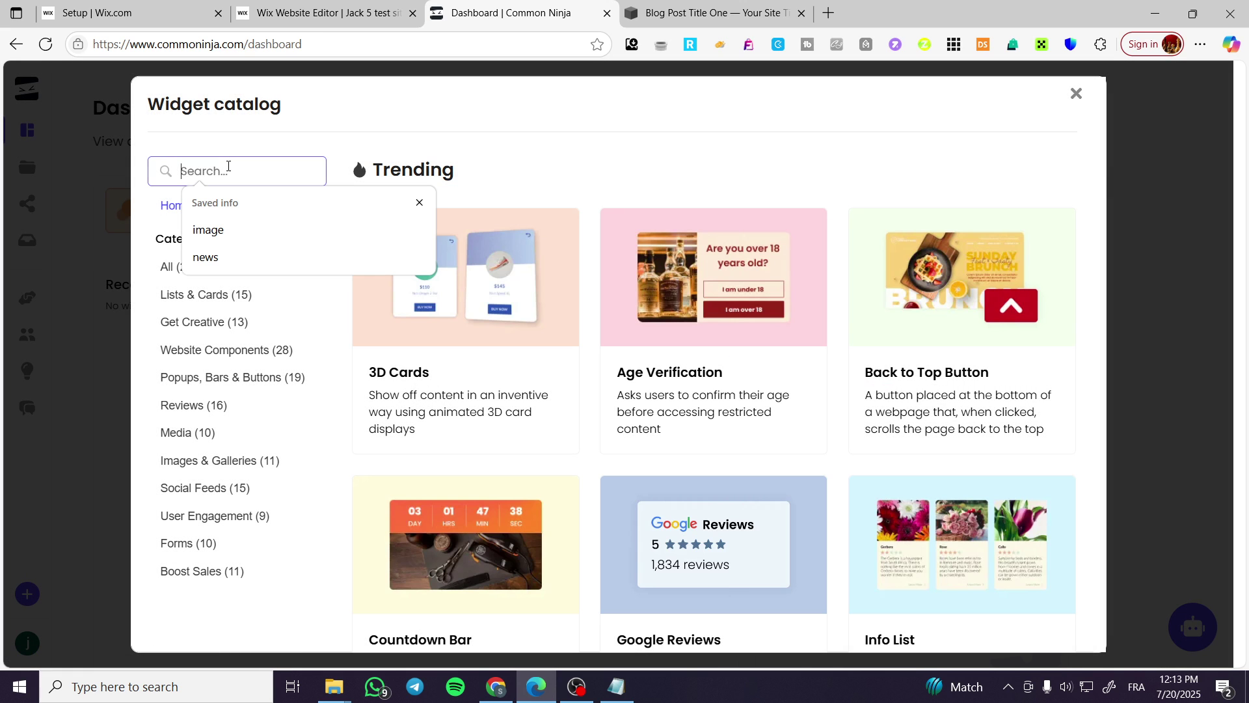
text(card)
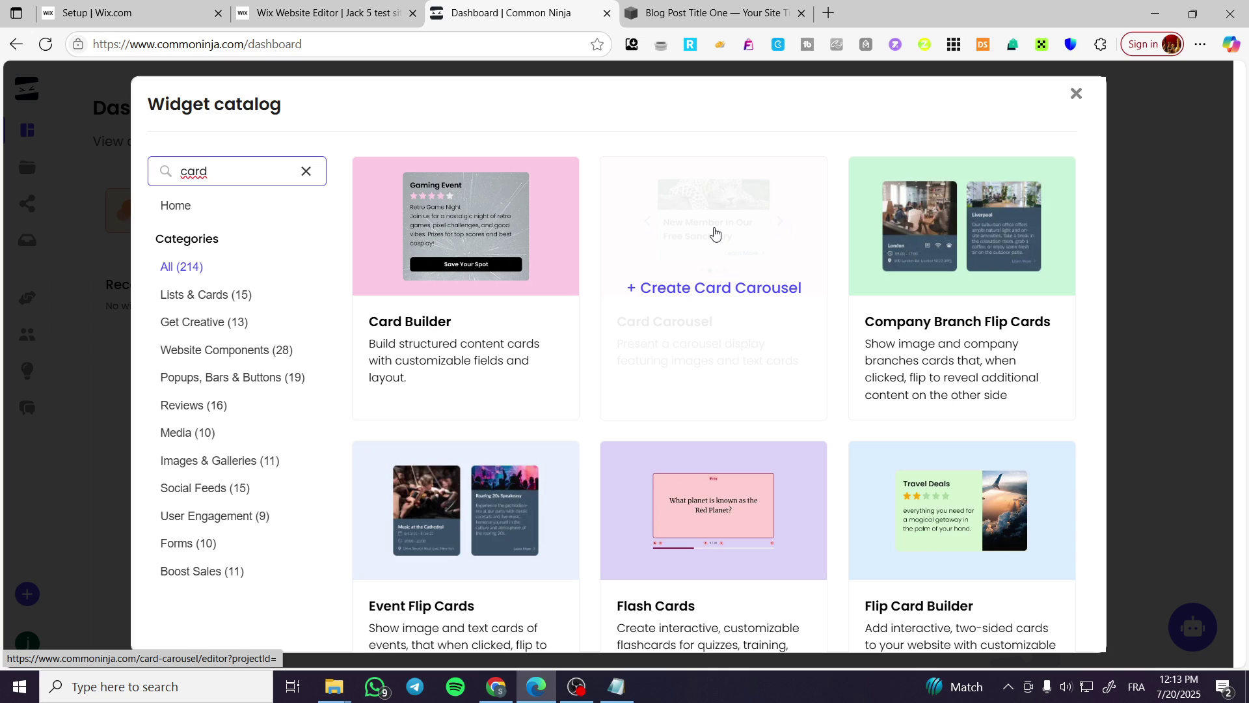
click(715, 233)
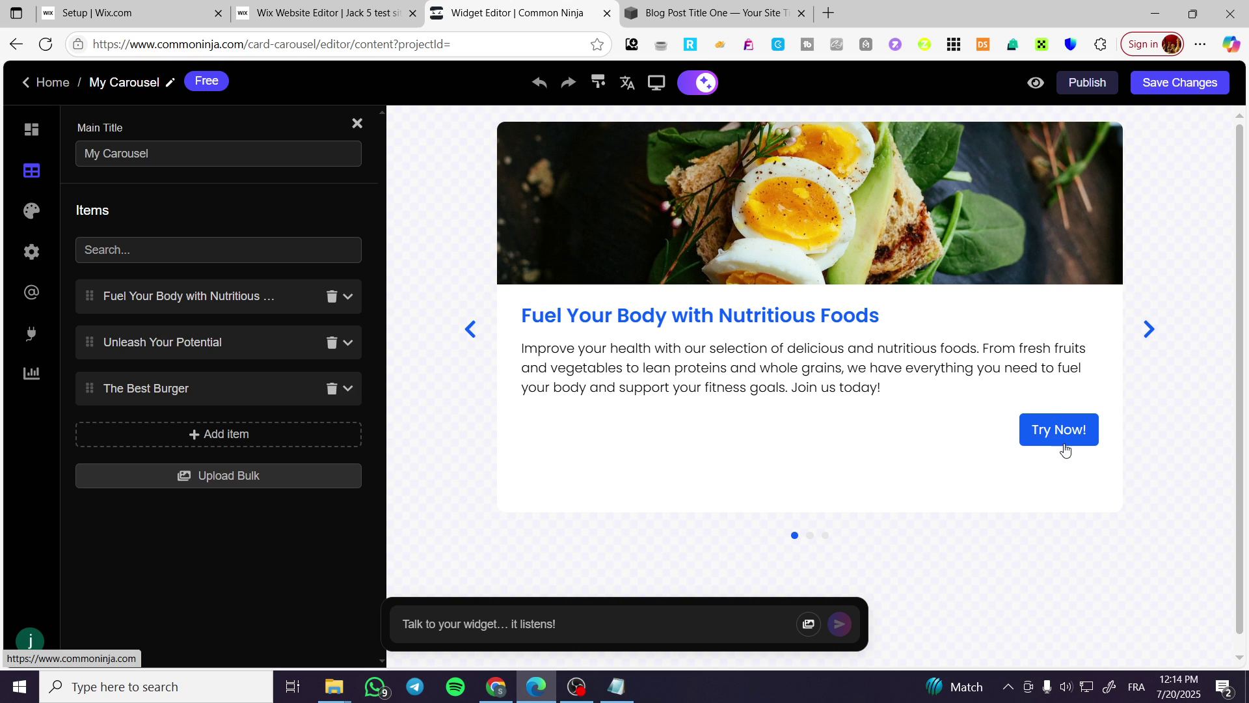
- Browse the carousel's sample cards and examine the image, title, text and link fields of the nutritious foods item
click(1148, 329)
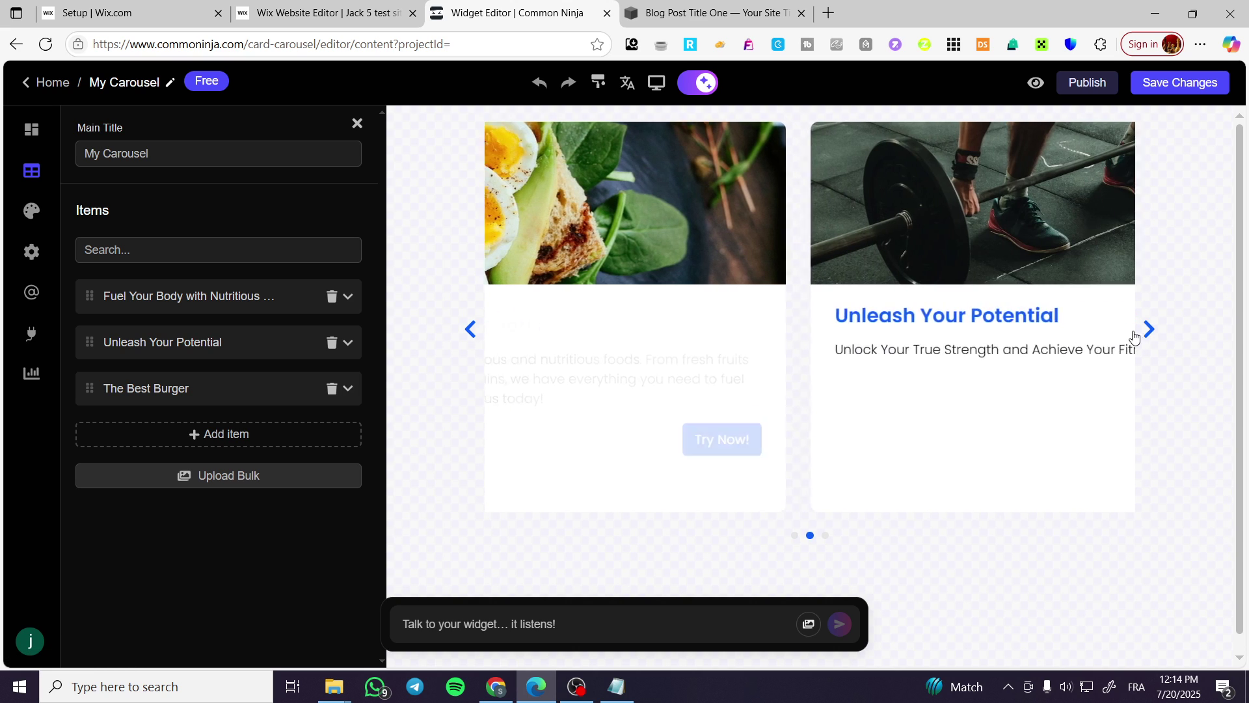
click(1149, 330)
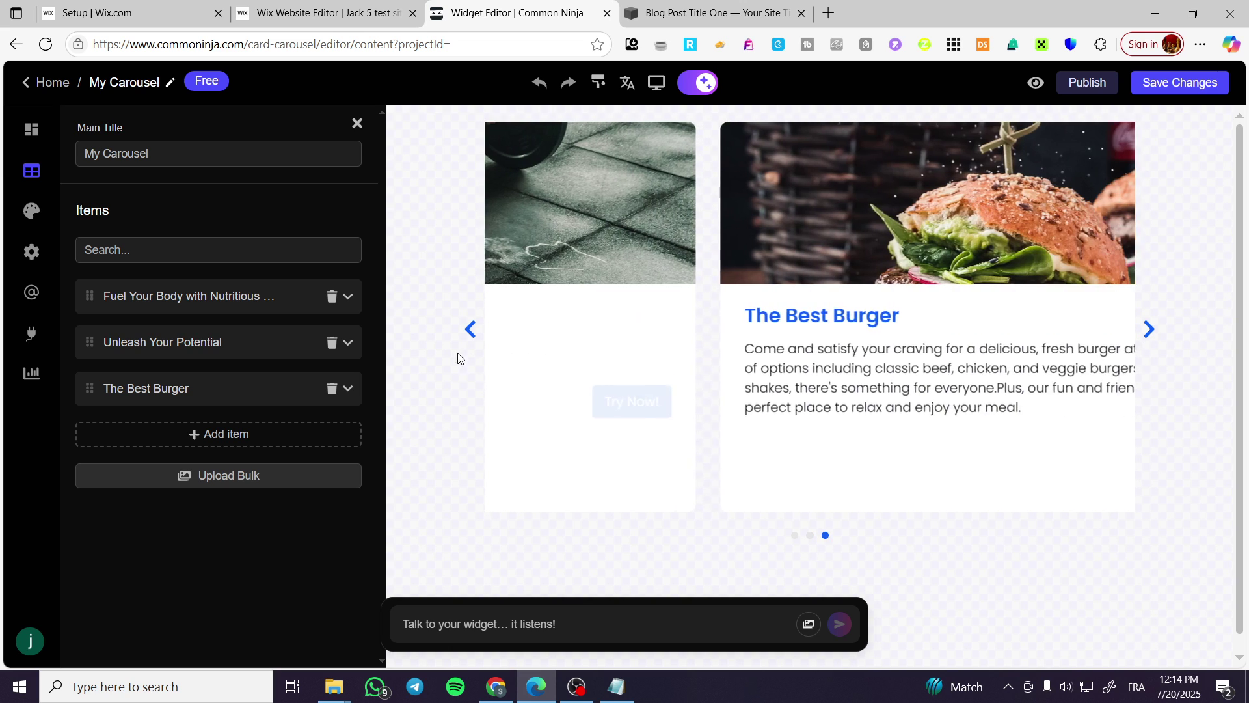
click(469, 332)
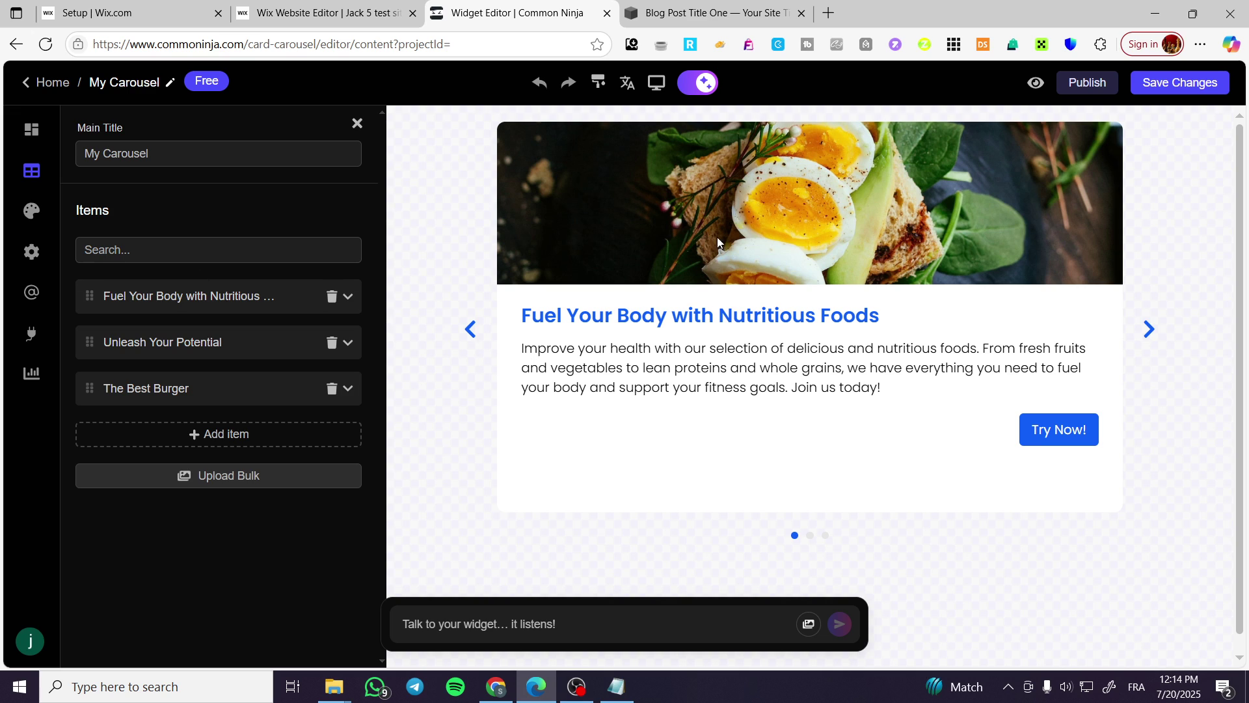
click(218, 306)
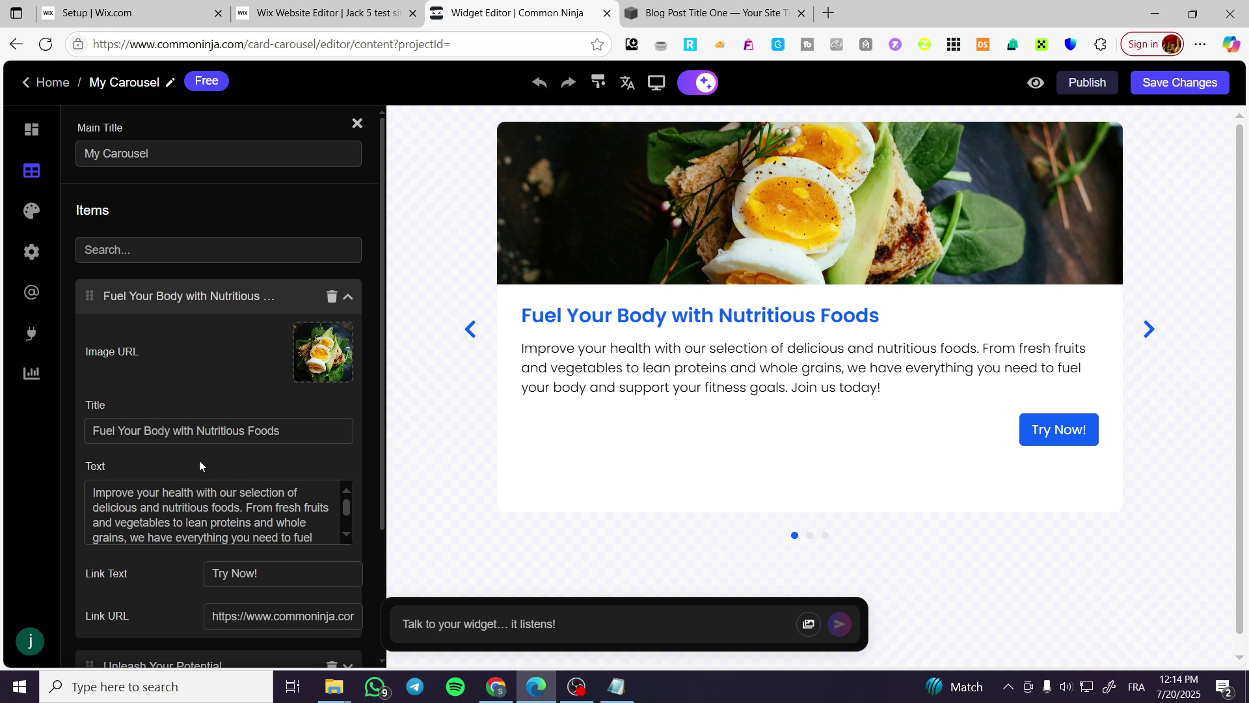
scroll(214, 511, down, 2)
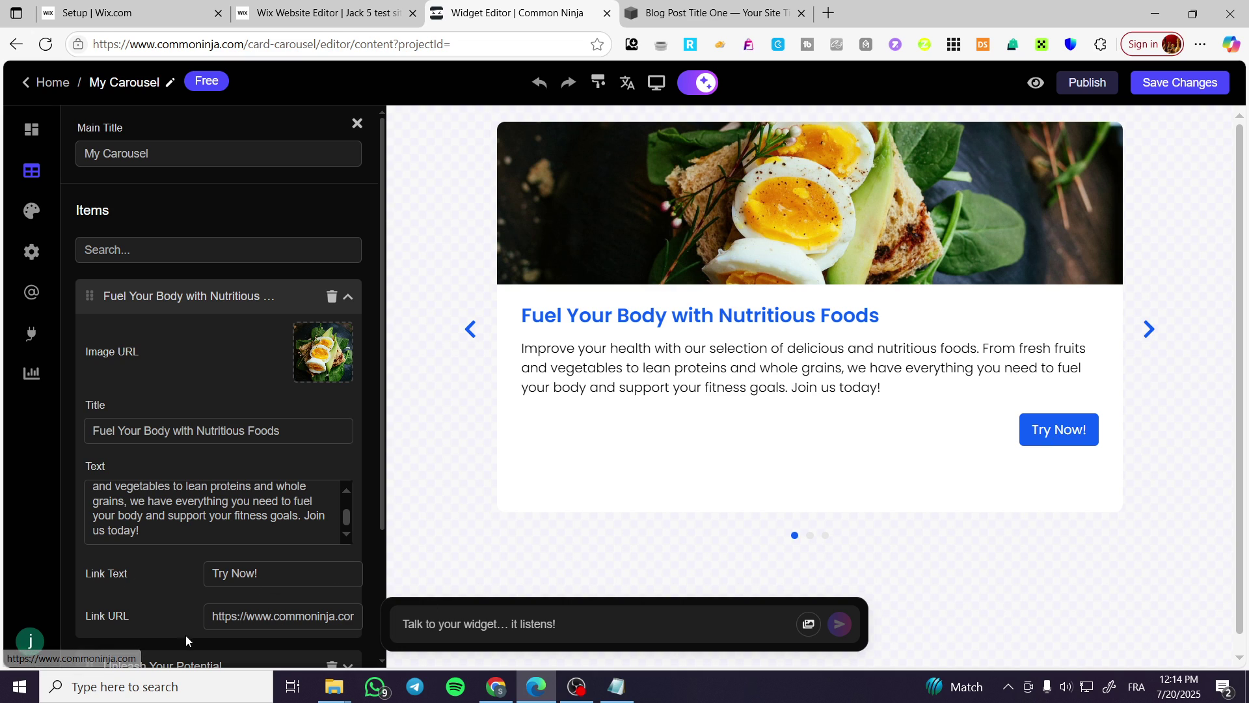
scroll(130, 573, down, 3)
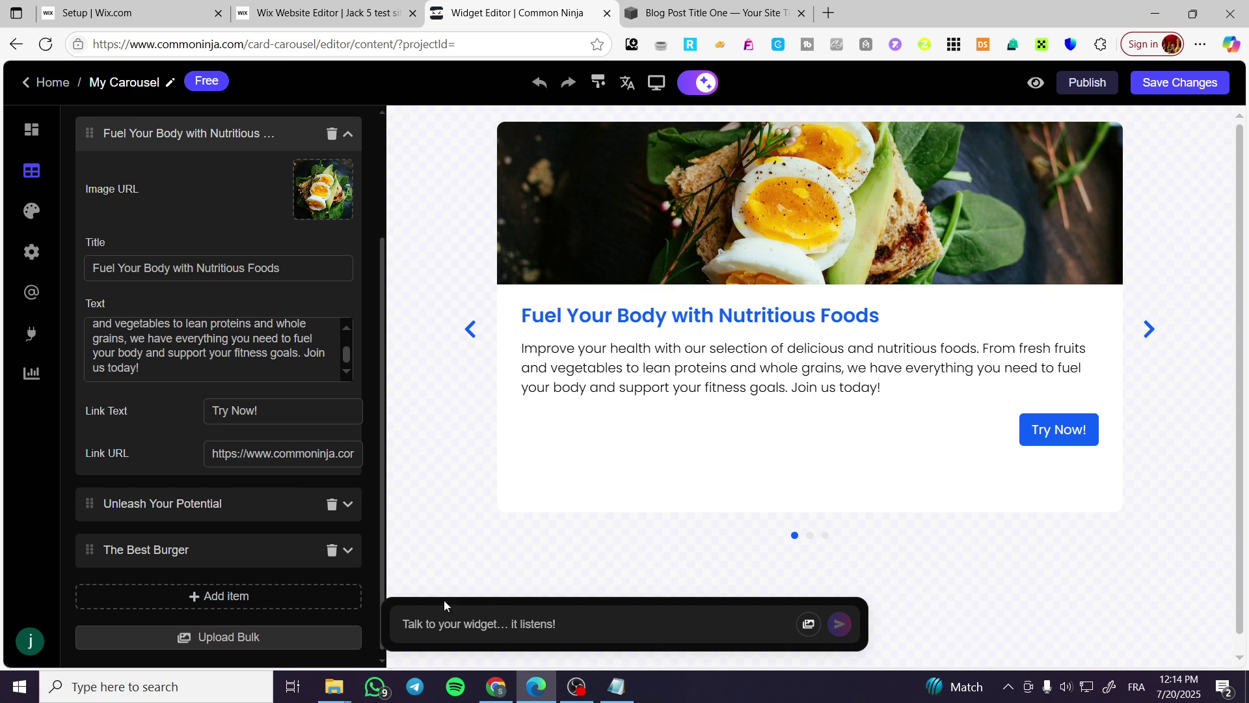
scroll(237, 502, down, 1)
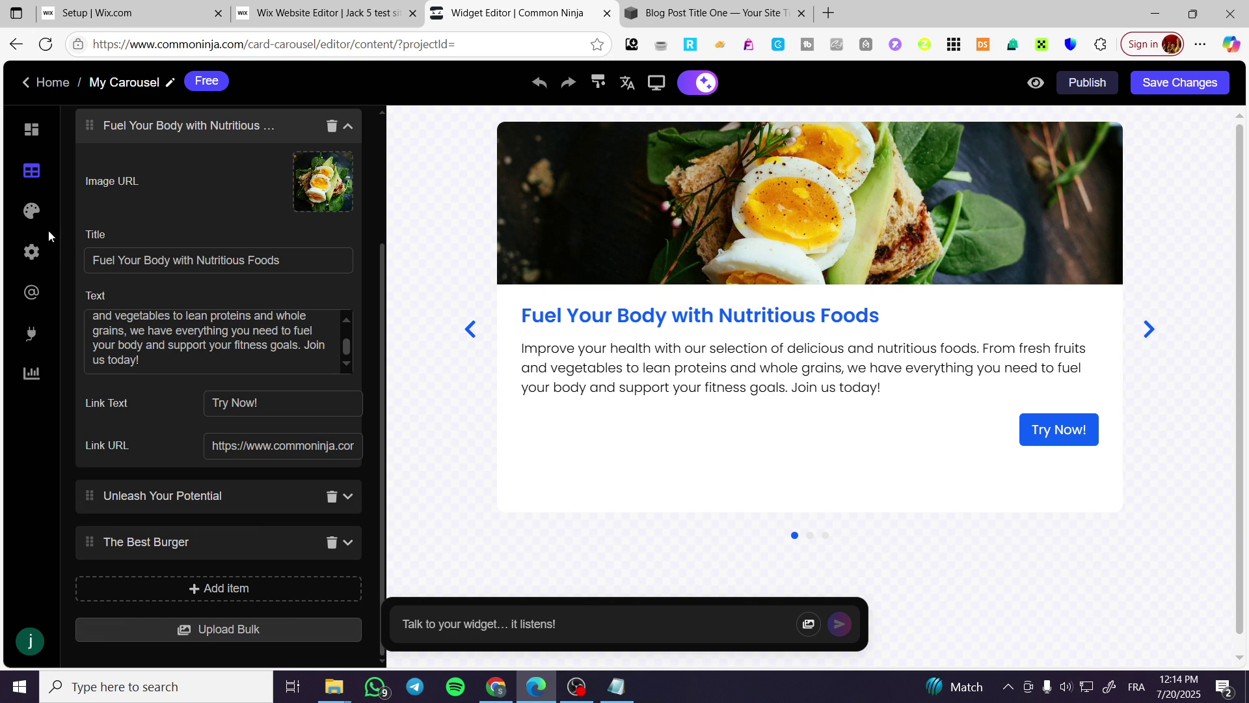
- Examine the carousel widget's color and skin options, its transition and visibility settings, and its templates
click(30, 216)
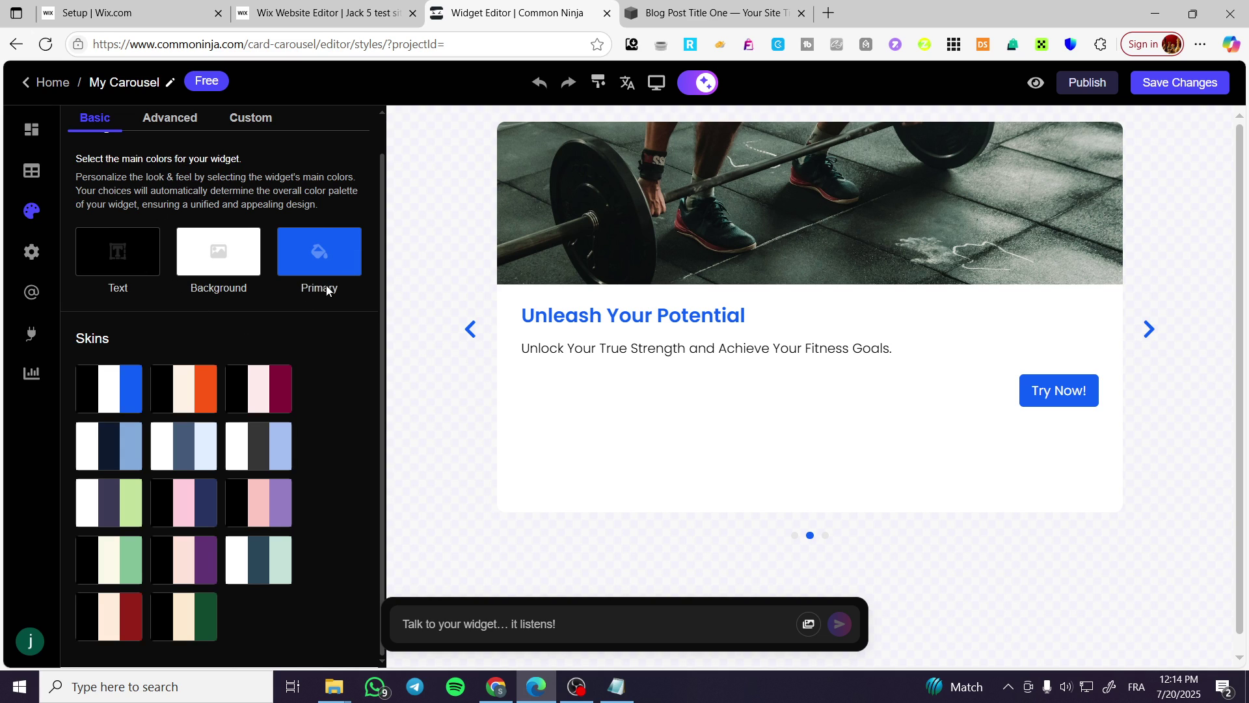
click(32, 252)
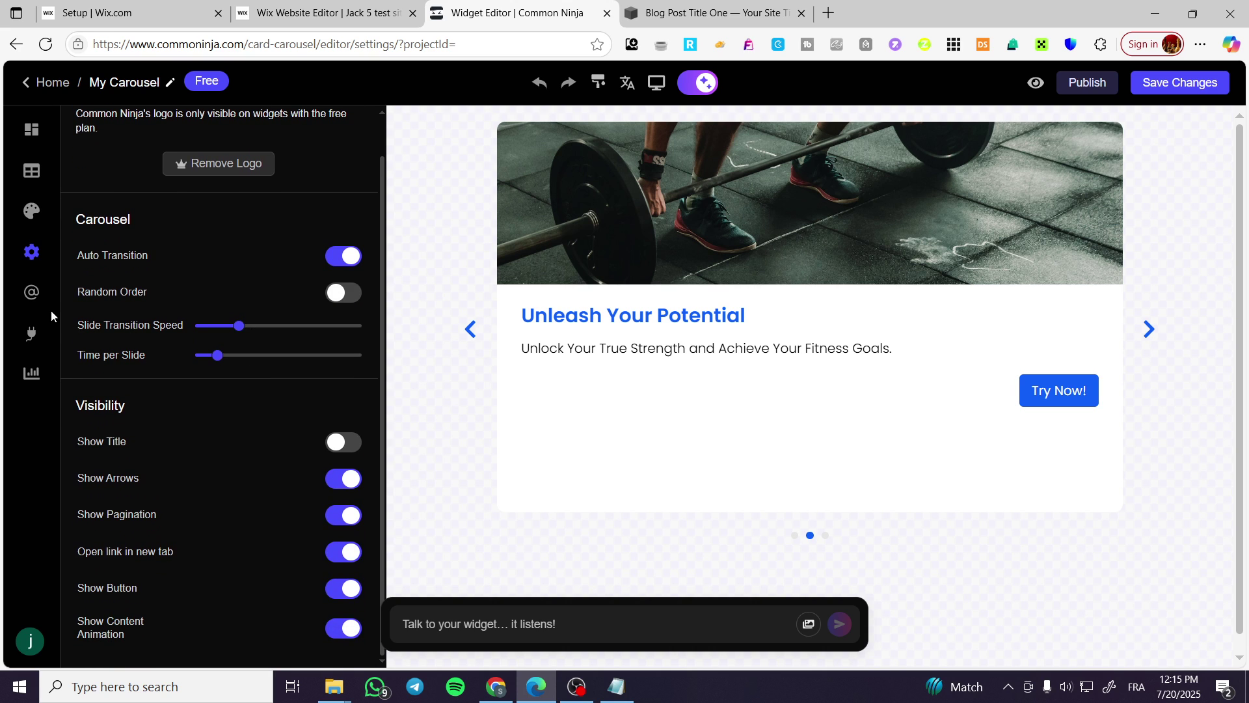
click(31, 128)
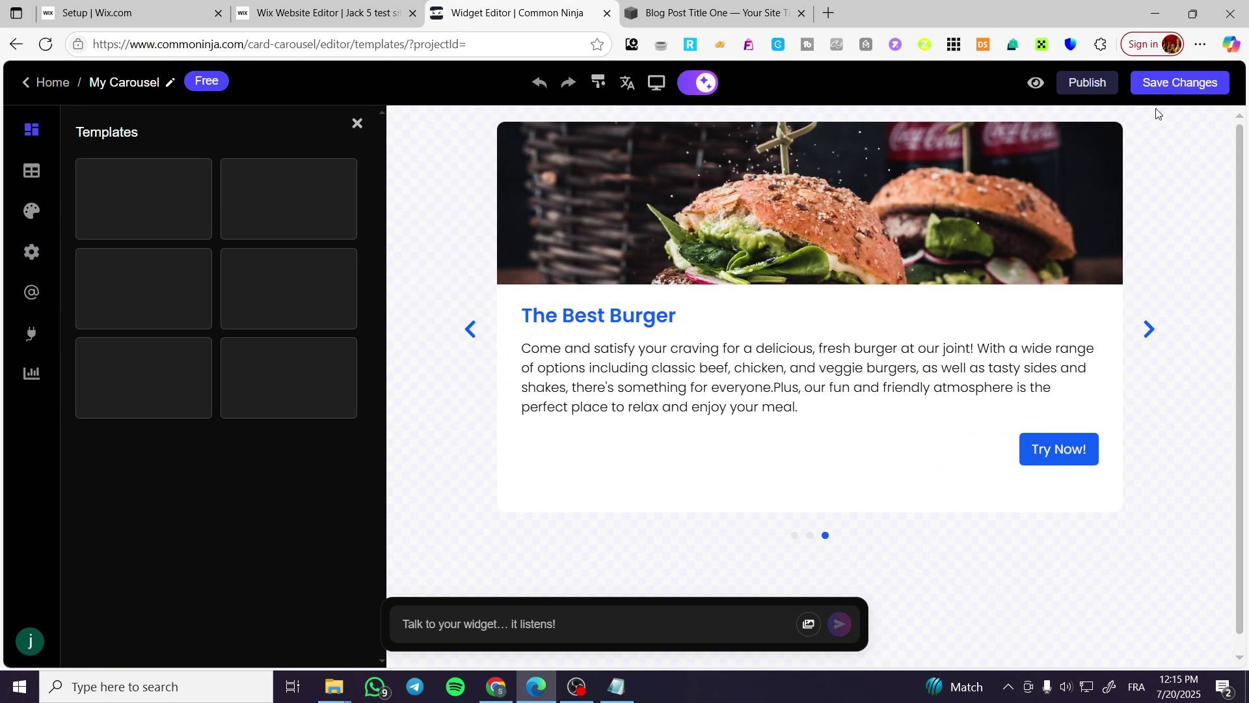
- Publish the carousel by saving it to the logo1 project, and copy its embed code
click(1093, 82)
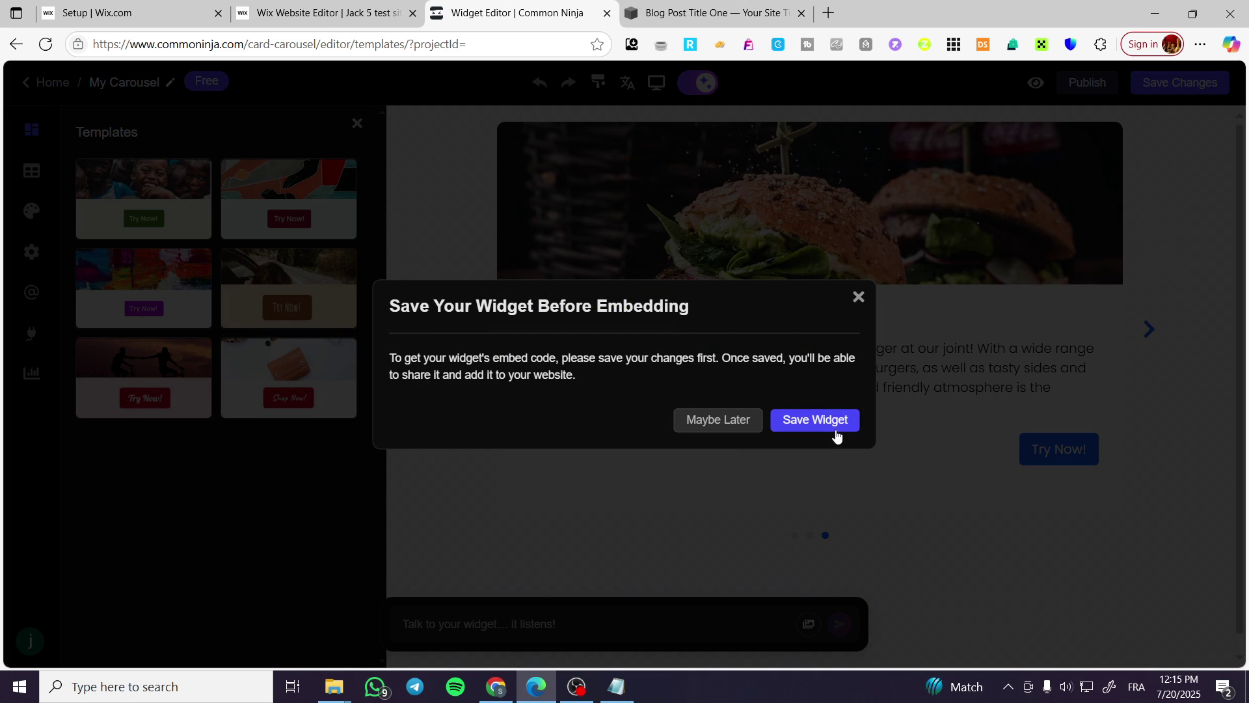
click(837, 435)
click(629, 387)
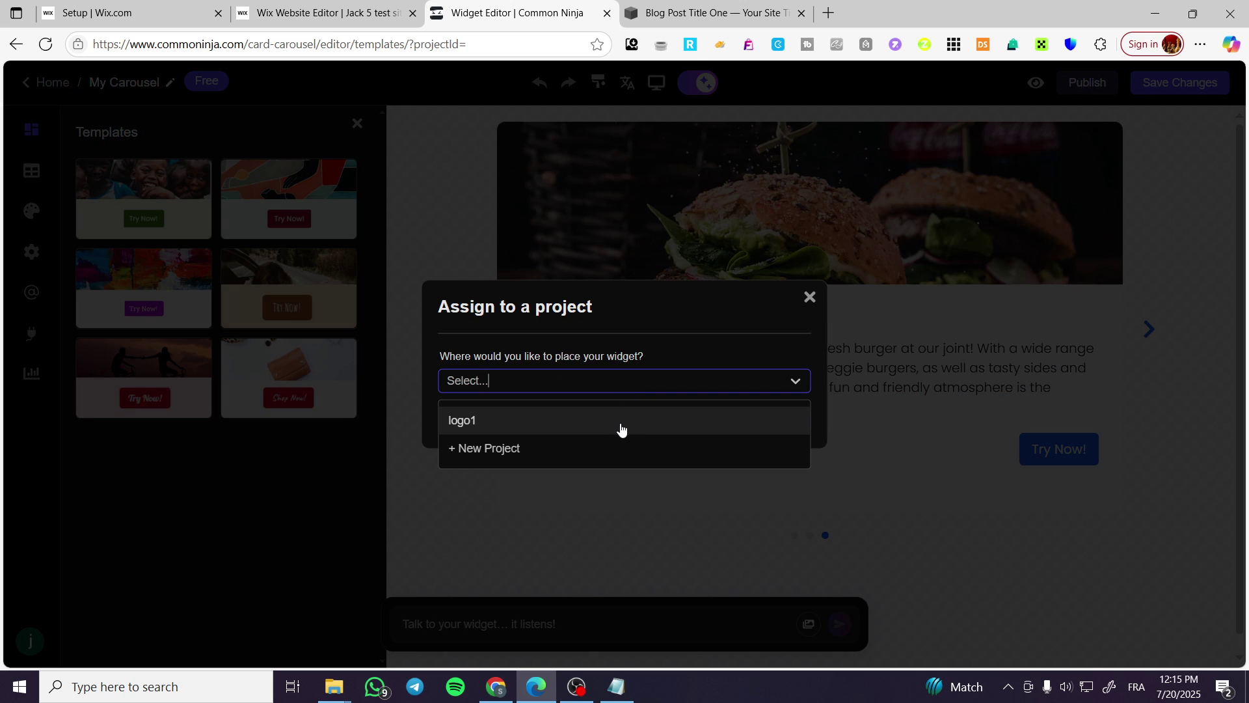
click(621, 429)
click(783, 423)
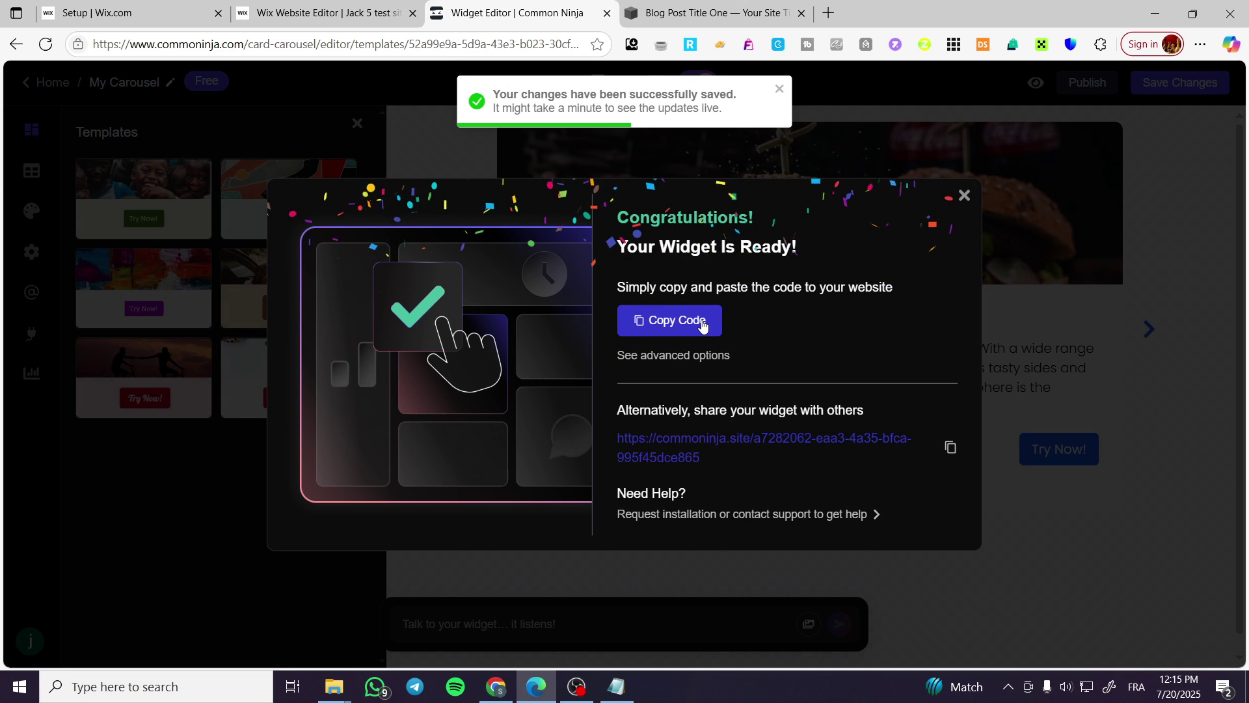
click(702, 322)
- Switch to the Wix editor, paste the carousel code into the HTML embed, update it, and widen the embed to nearly the section's right guide
click(338, 12)
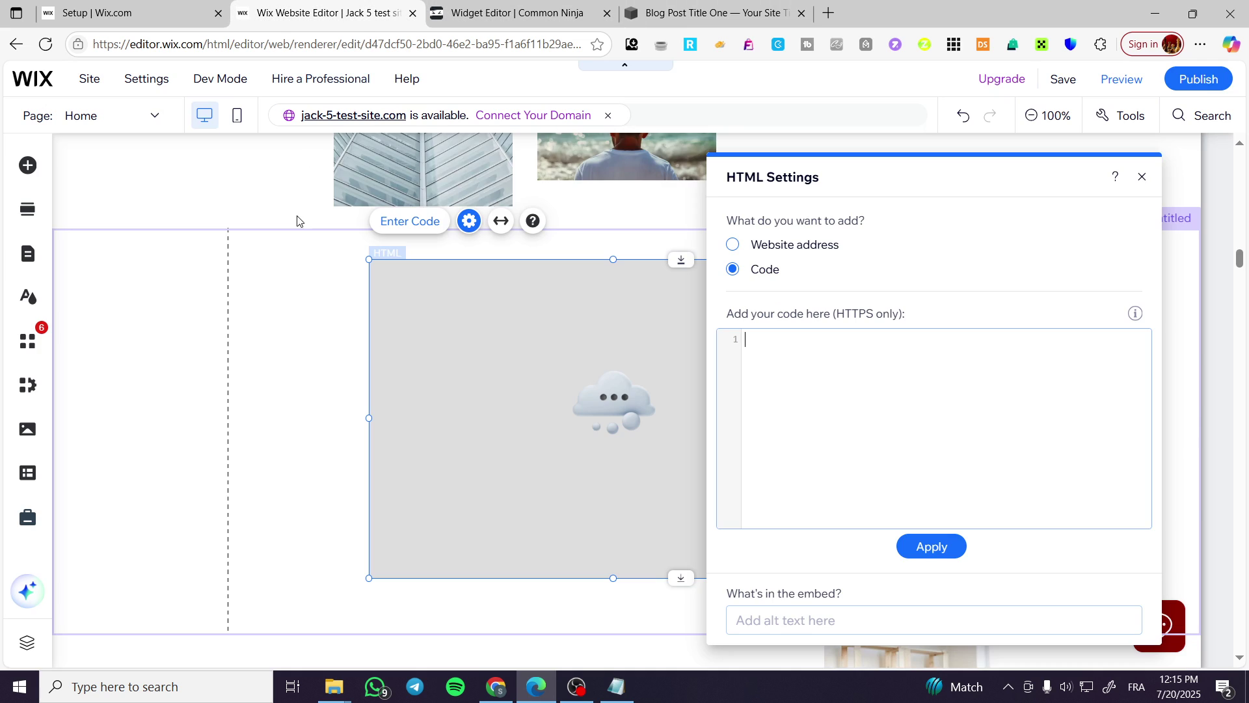
key(ctrl+v)
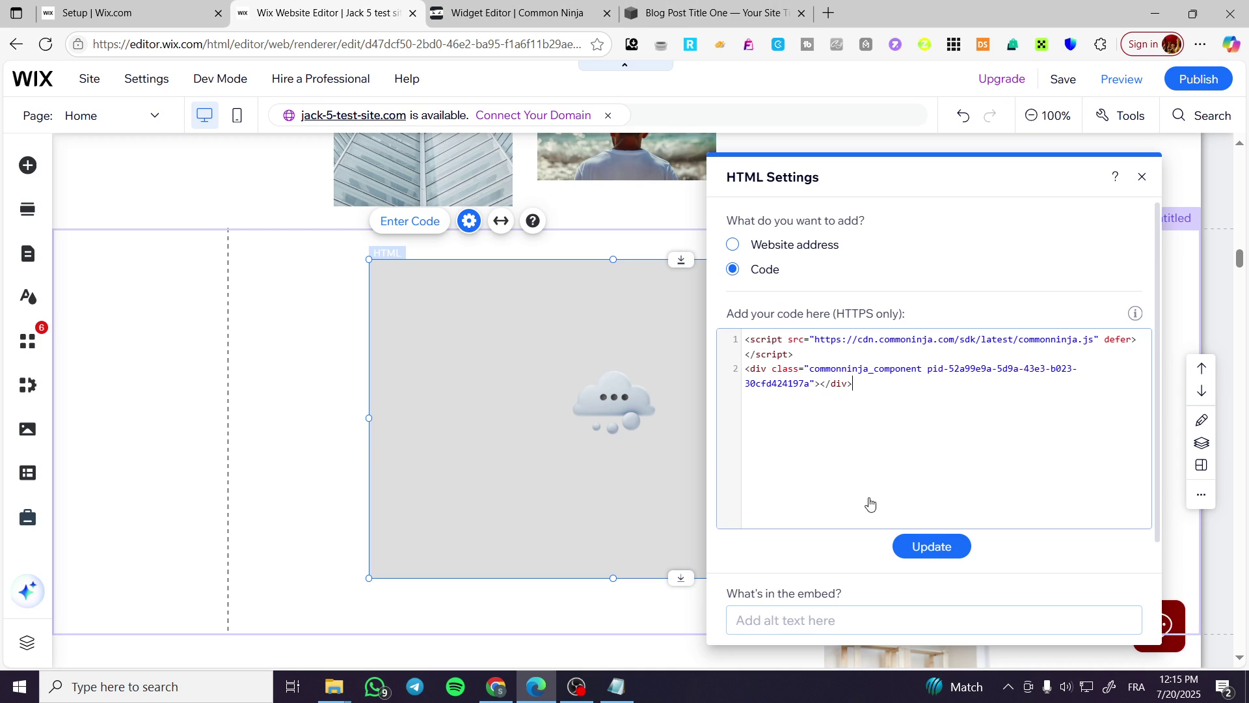
click(932, 547)
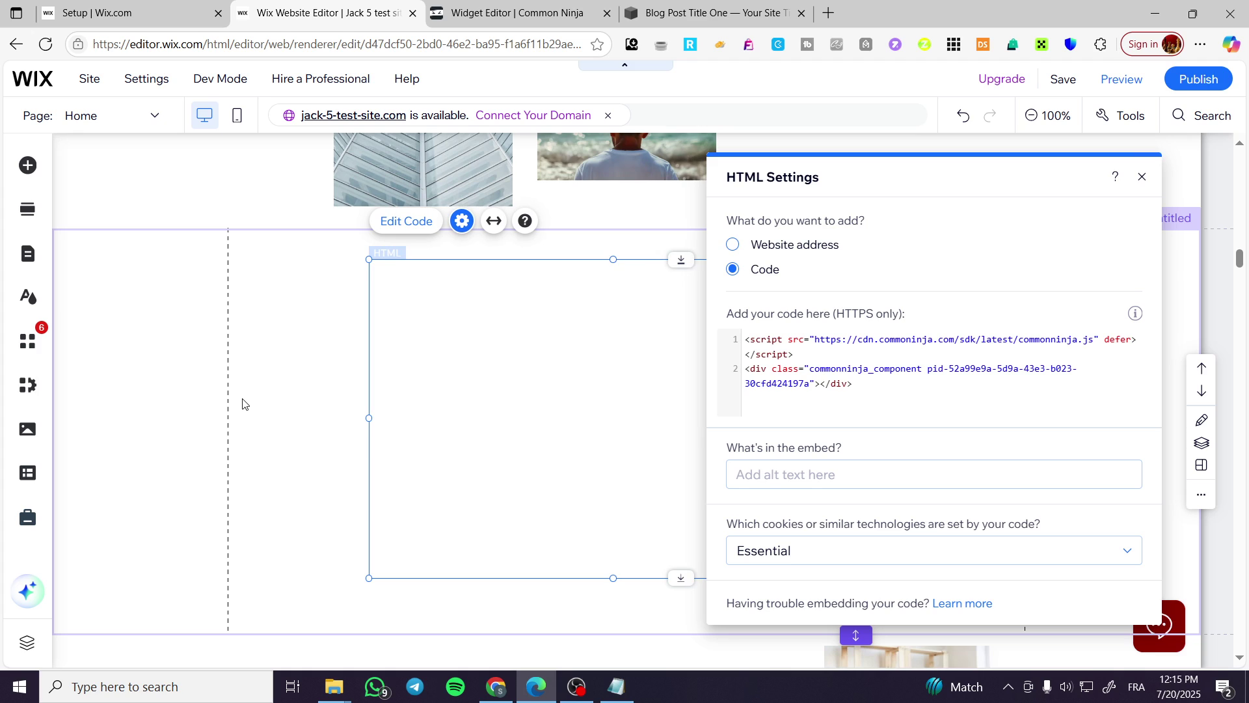
click(242, 404)
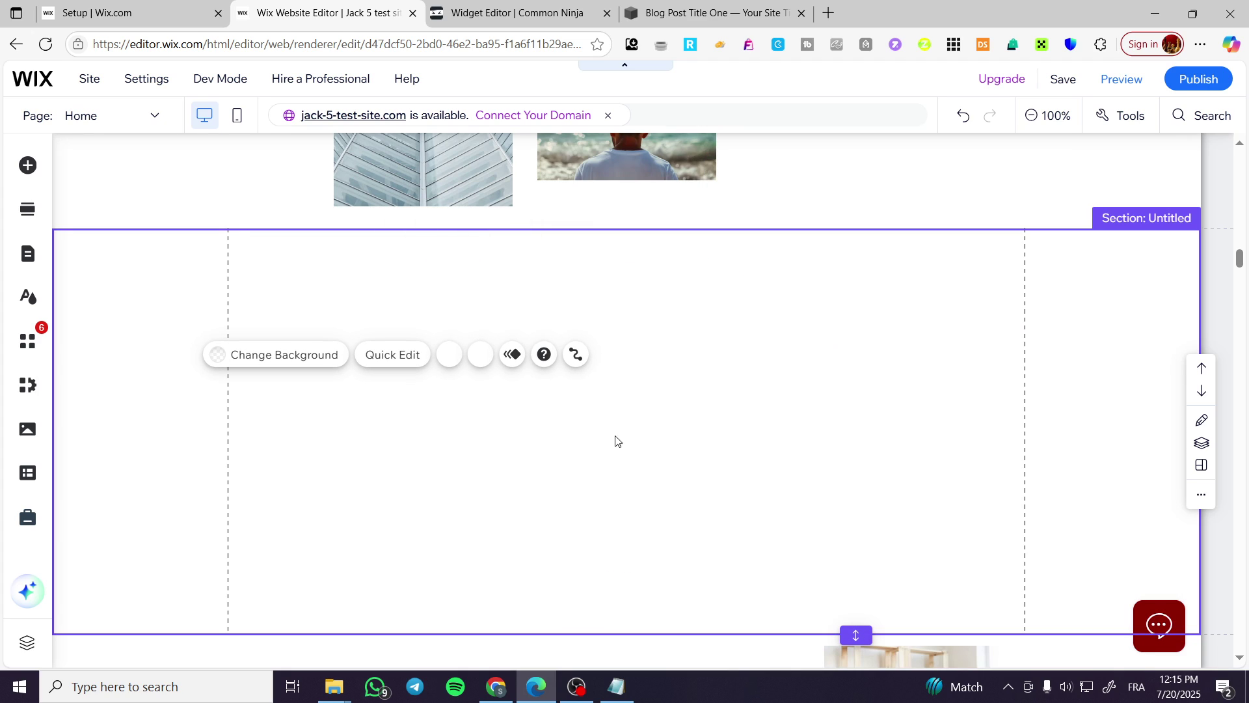
click(765, 410)
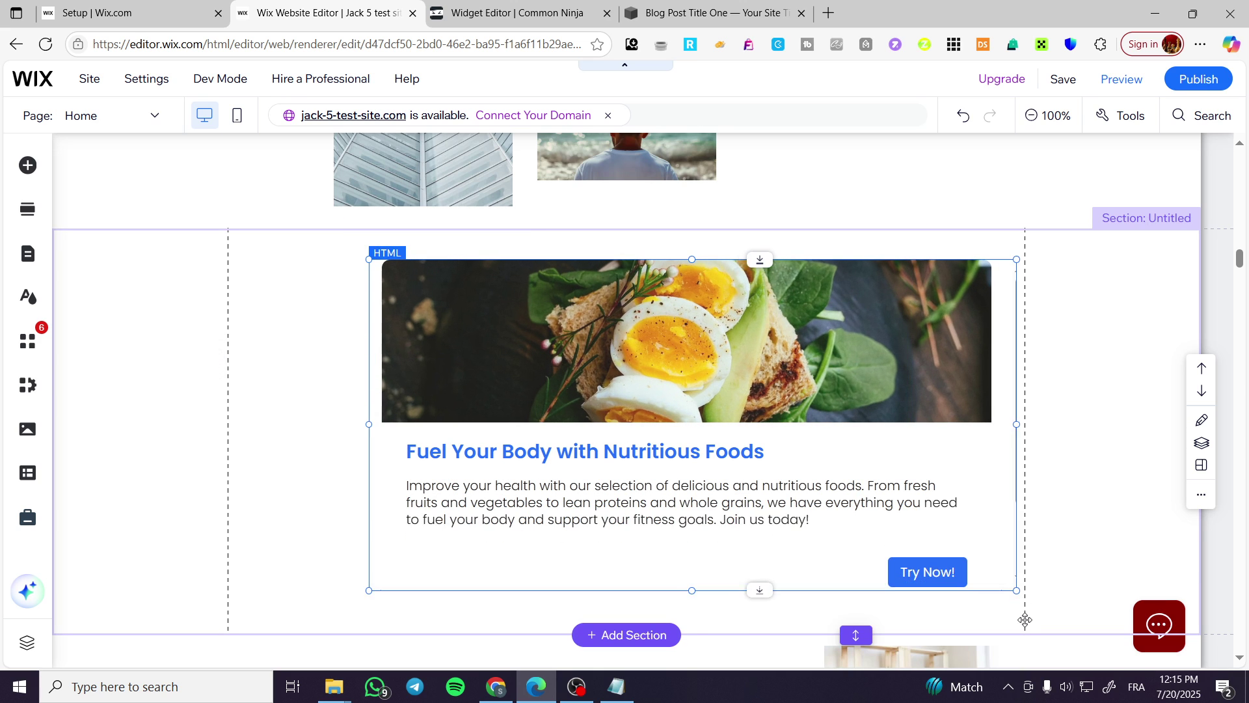
- Enlarge the carousel embed to the section's right guide, near its left guide and past its lower edge, and move it up to the section's top
drag(1017, 590, 1026, 621)
drag(368, 442, 260, 440)
scroll(946, 353, down, 2)
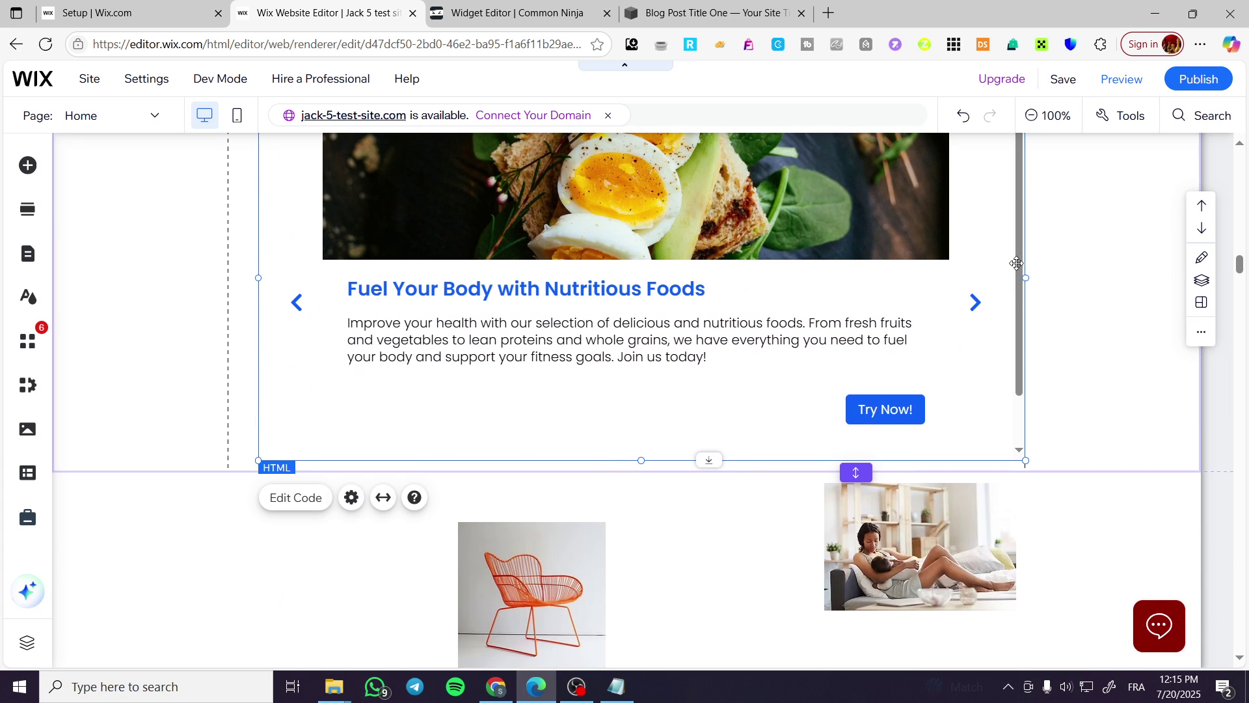
drag(641, 460, 644, 543)
scroll(1034, 361, up, 2)
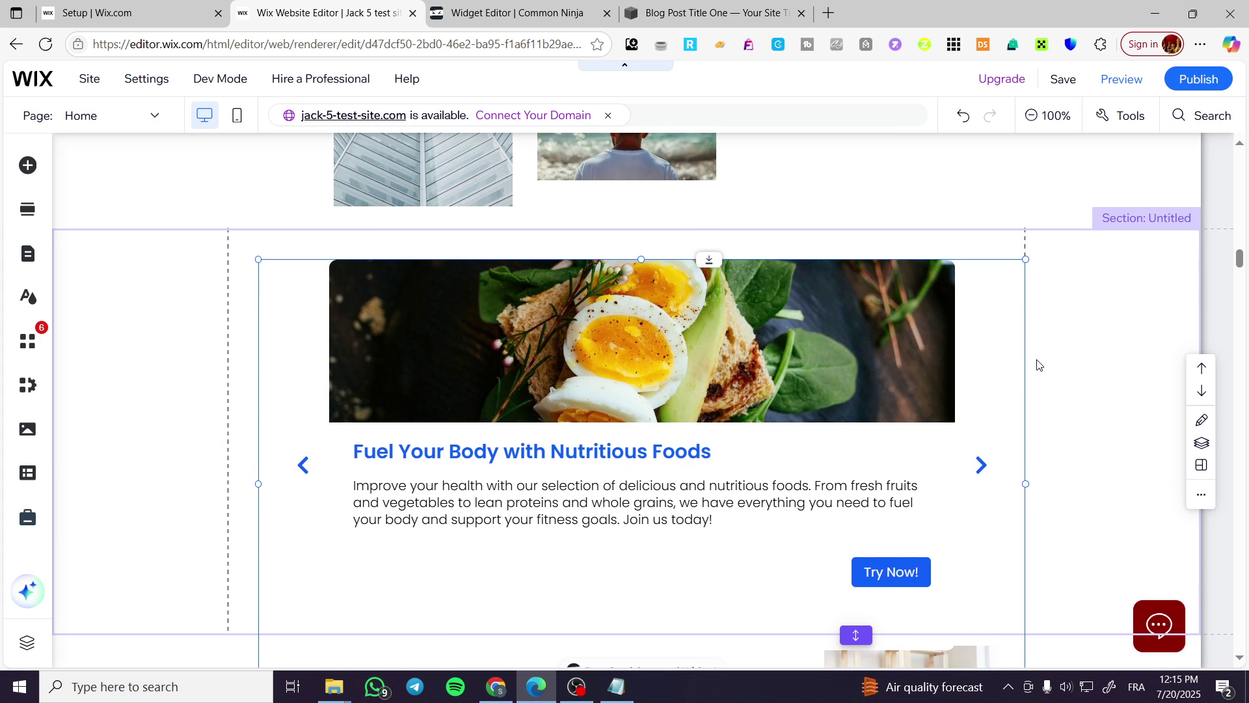
drag(862, 270, 853, 246)
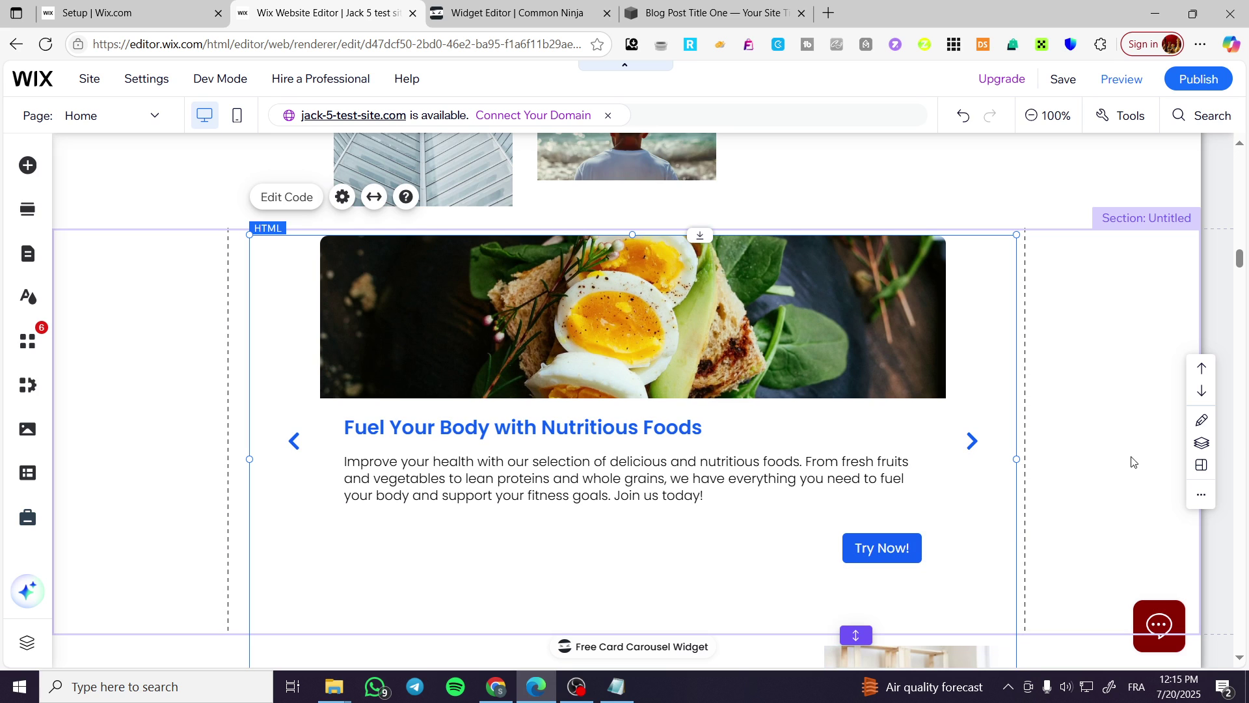
click(1104, 610)
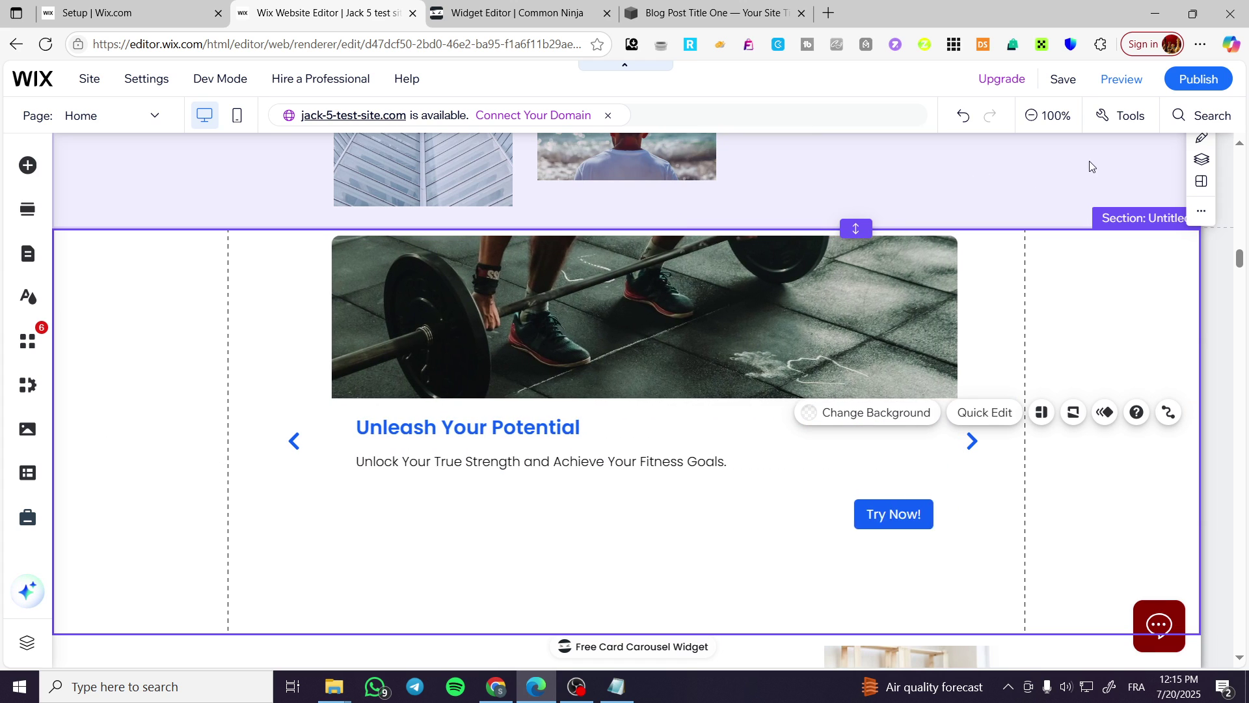
- Switch to the Wix site dashboard and close the Common Ninja widget editor page
click(140, 14)
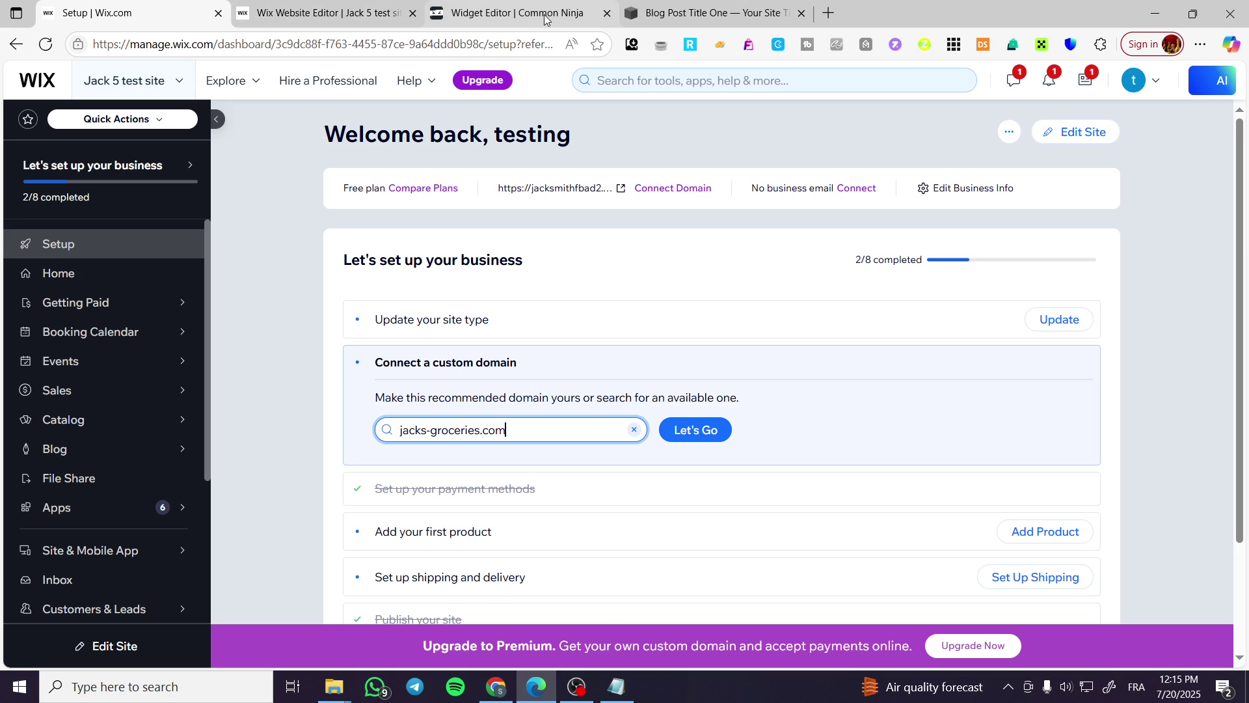
click(606, 14)
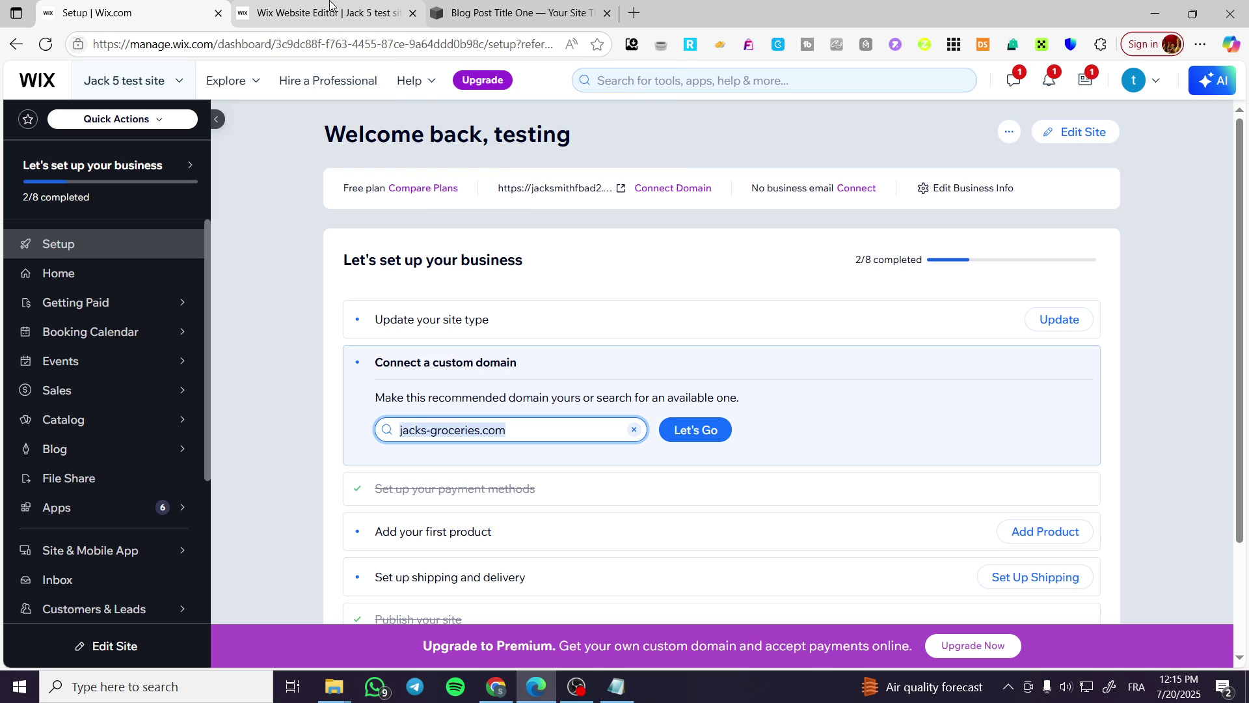